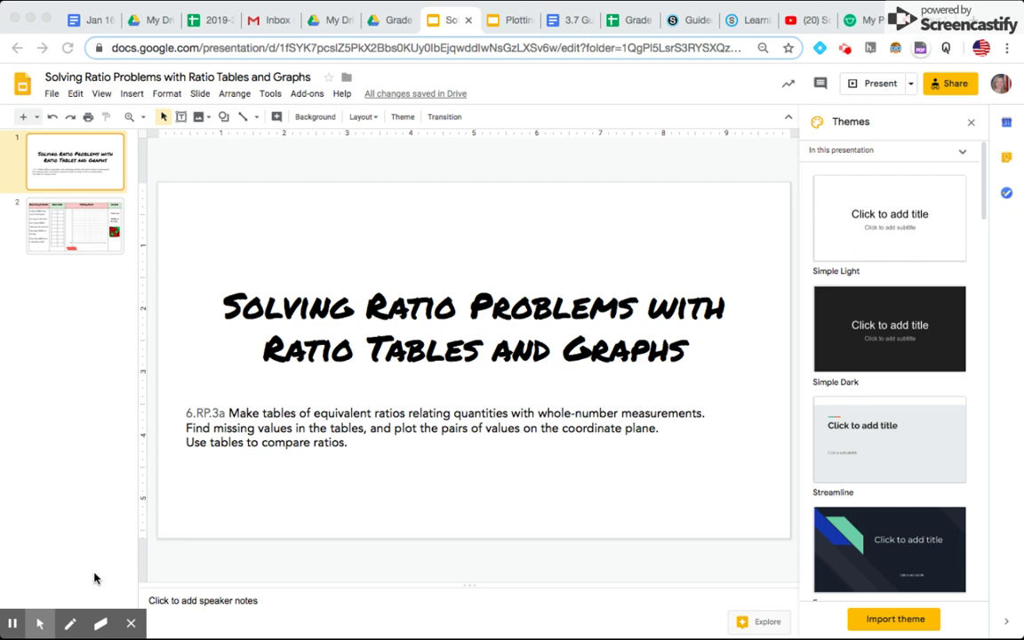
# - Open the second slide and head the ratio table's two columns R and G
pyautogui.click(38, 226)
pyautogui.click(38, 227)
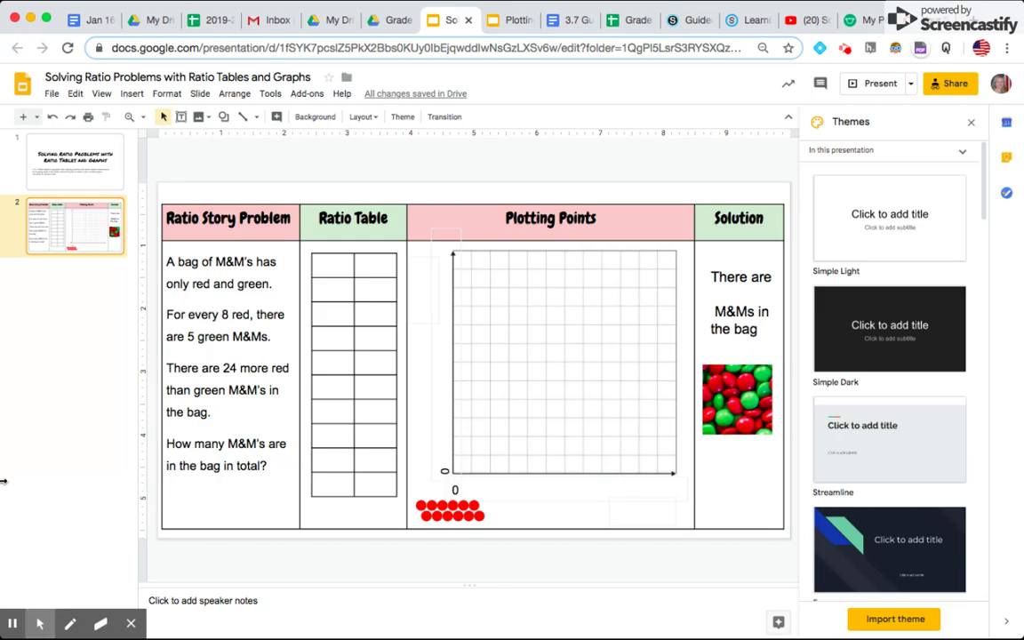
pyautogui.click(330, 267)
pyautogui.write('R')
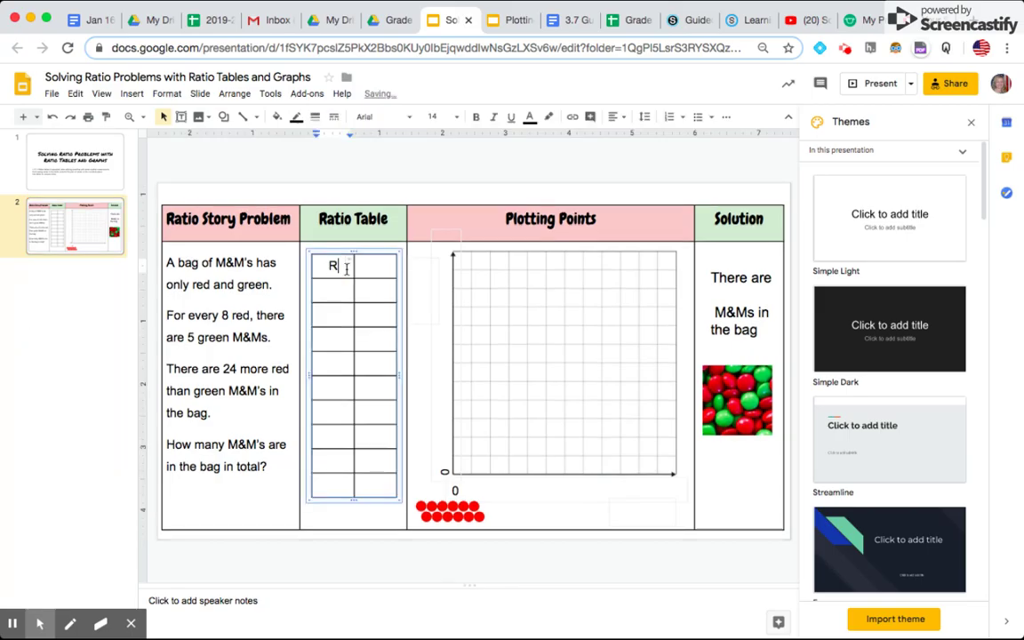
pyautogui.click(371, 268)
pyautogui.write('G')
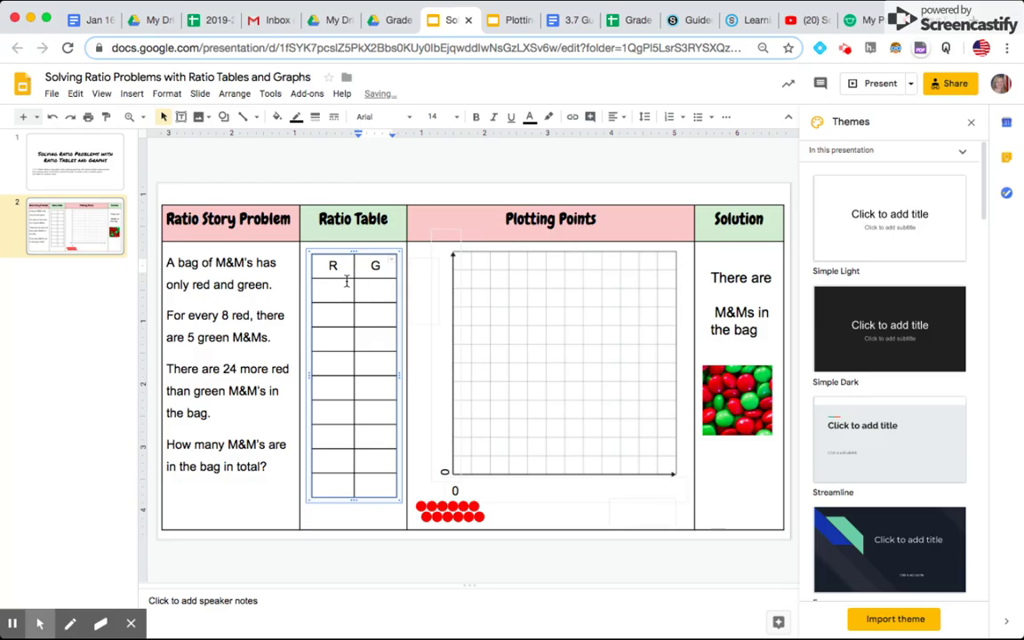
# - Fill the first two rows under the ratio table's headings with 8 and 5, and 16 and 10
pyautogui.click(334, 287)
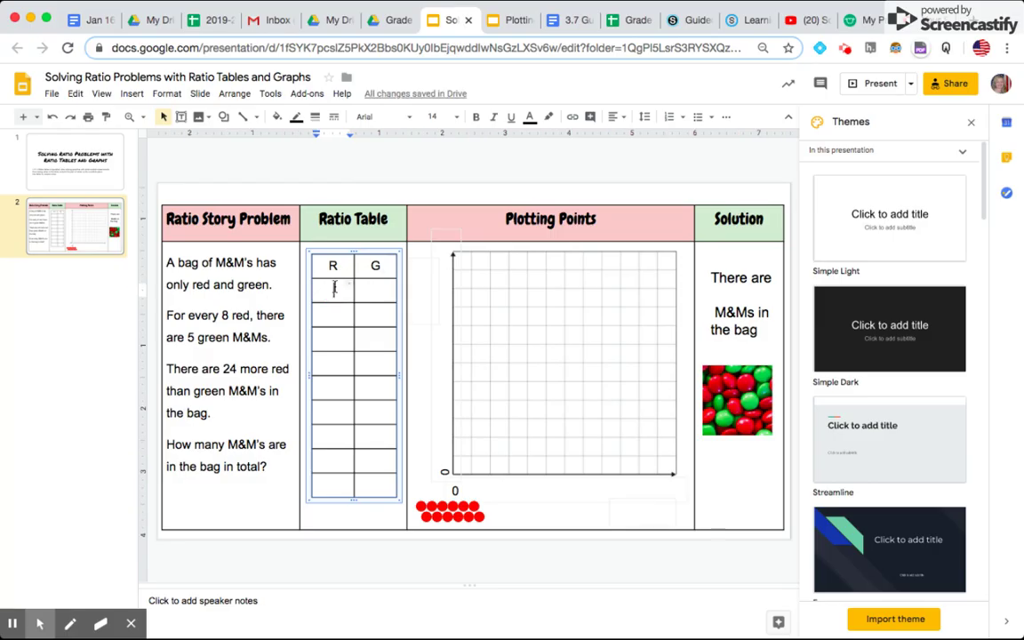
pyautogui.write('8')
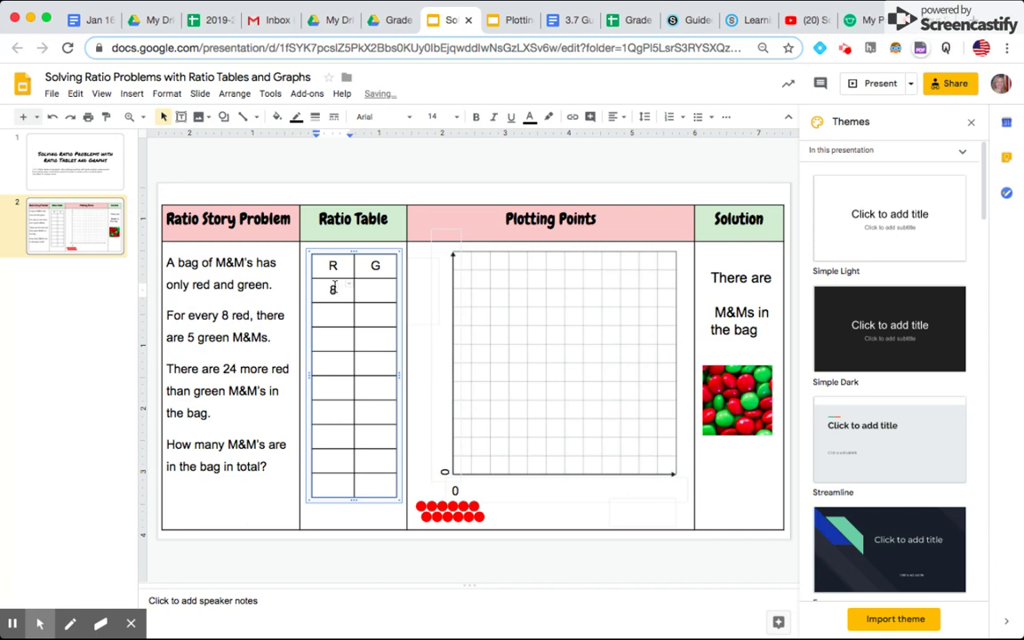
pyautogui.press('Tab')
pyautogui.write('5')
pyautogui.press('Down')
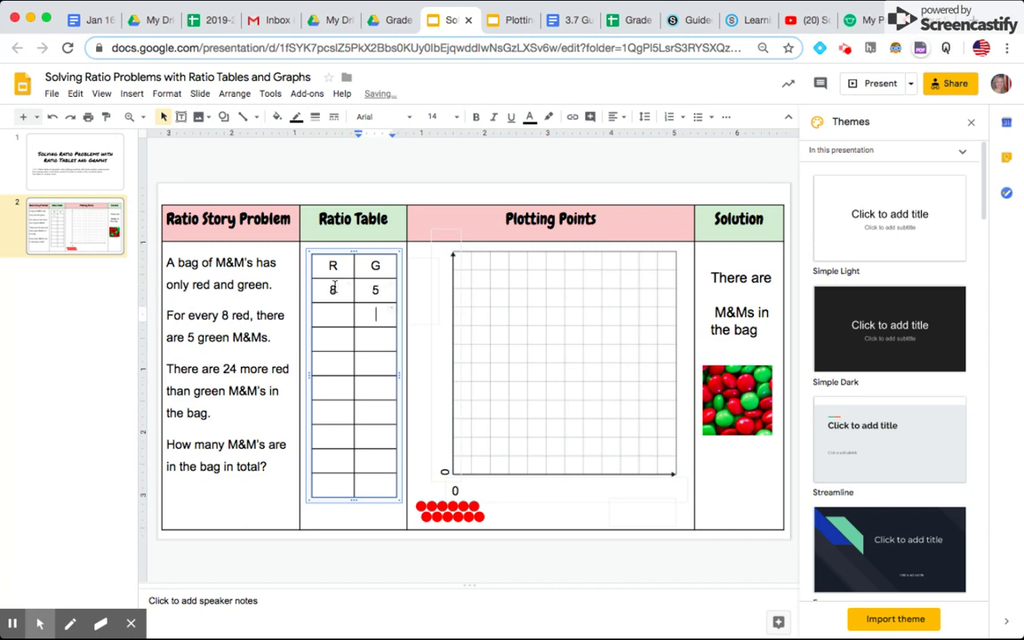
pyautogui.press('Left')
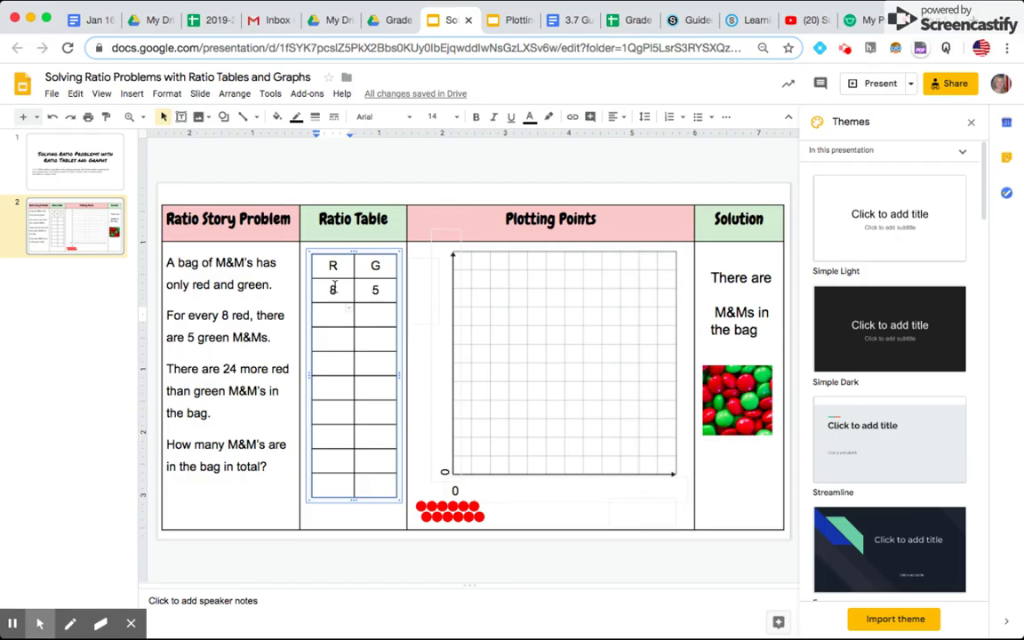
pyautogui.write('16')
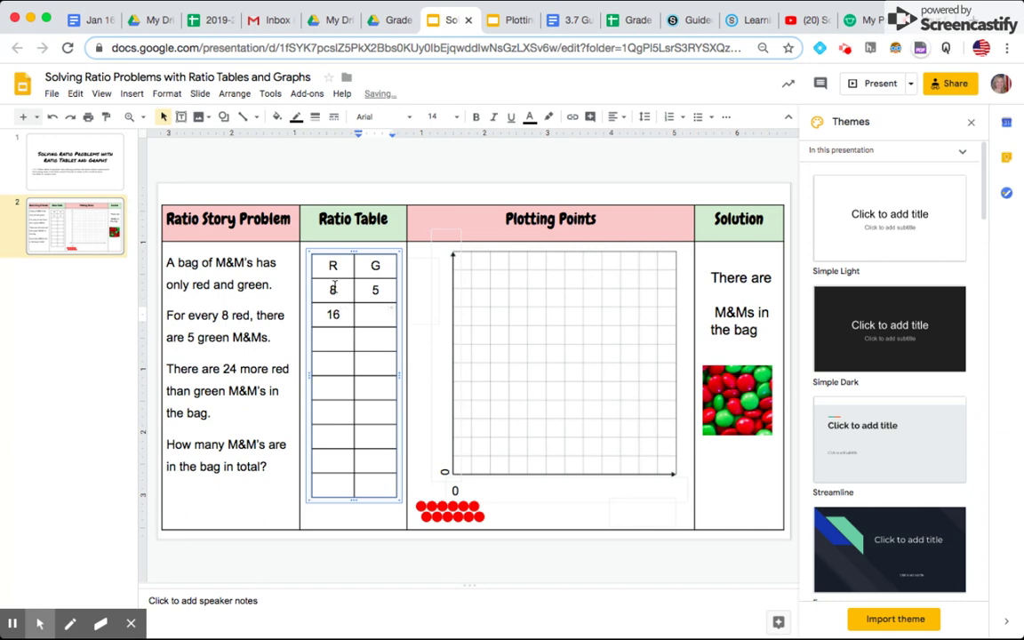
pyautogui.press('Tab')
pyautogui.write('10')
pyautogui.press('Tab')
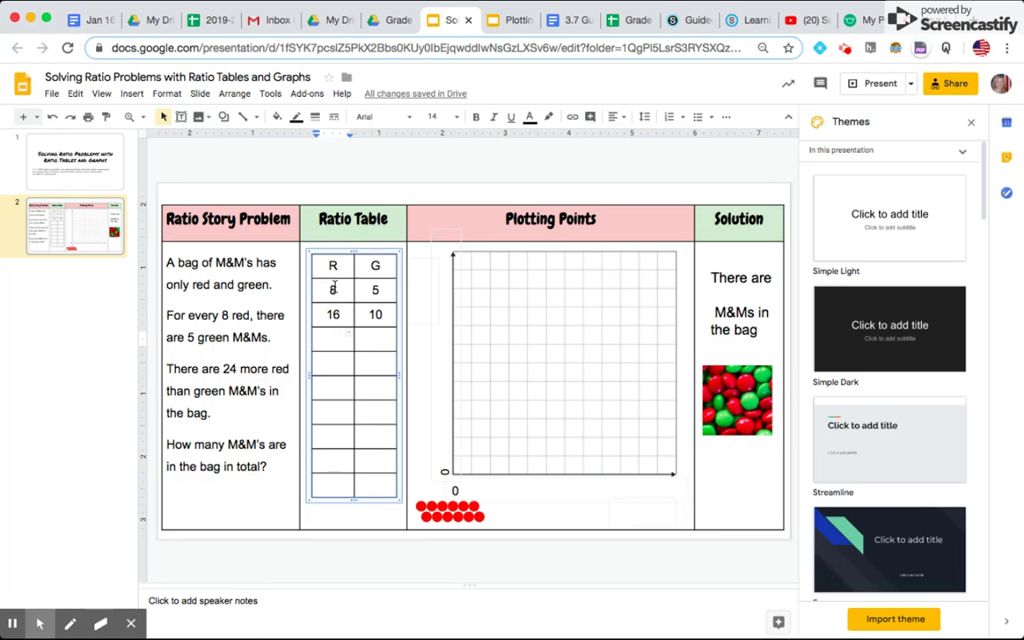
# - Fill the next two ratio table rows with 24 and 15, and 32 and 20
pyautogui.write('24')
pyautogui.press('Tab')
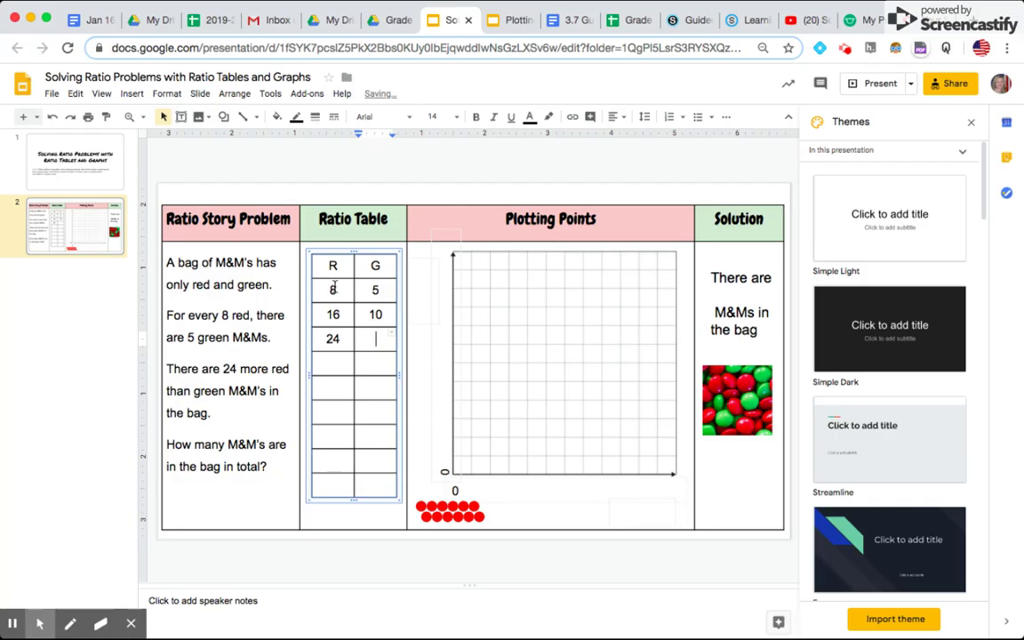
pyautogui.write('15')
pyautogui.press('Down')
pyautogui.press('Left')
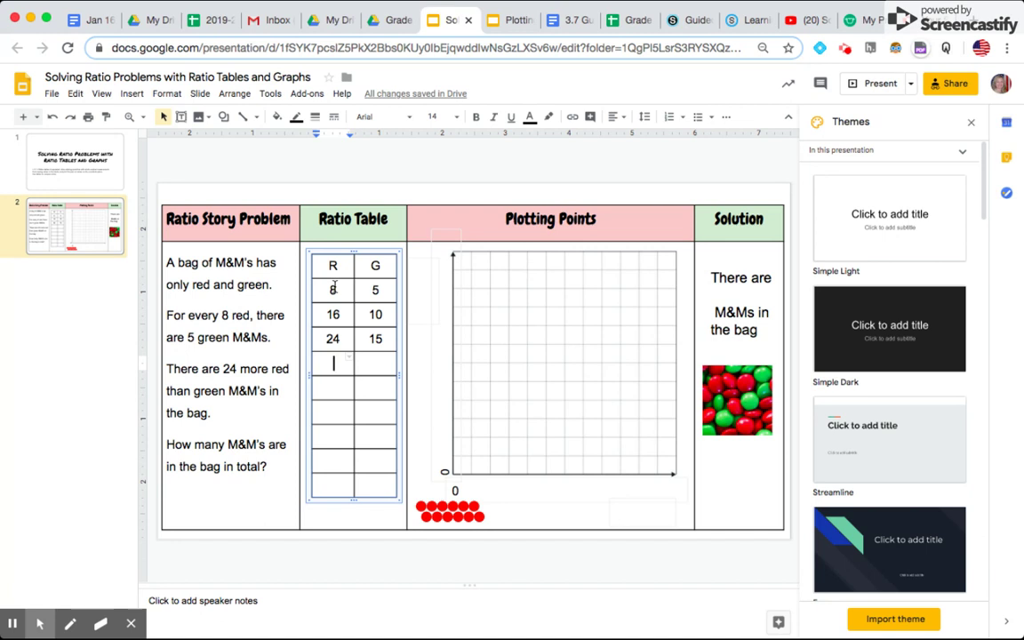
pyautogui.write('32')
pyautogui.press('Tab')
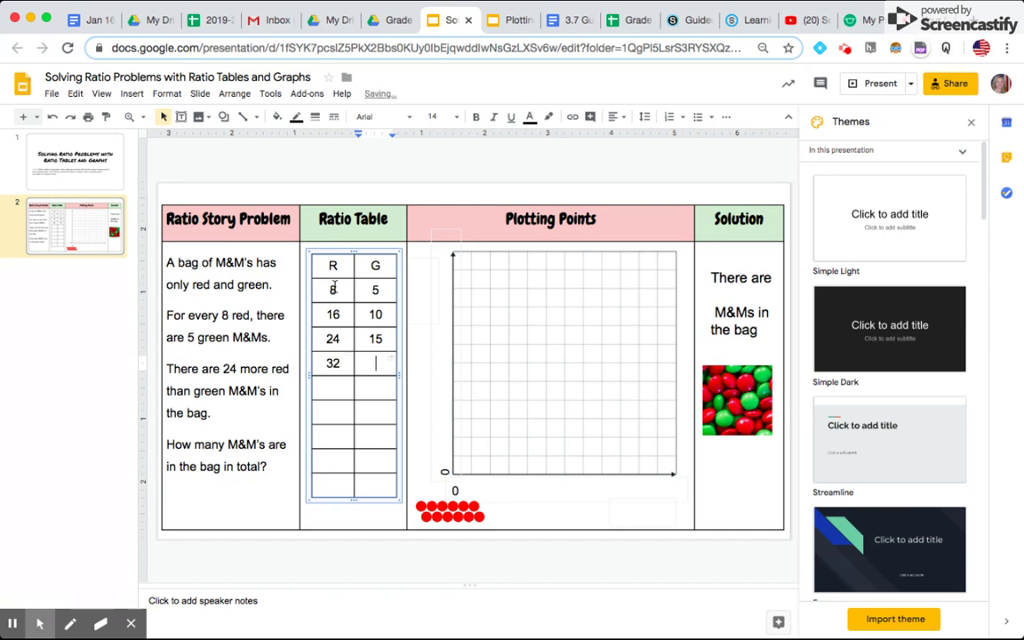
pyautogui.write('20')
pyautogui.press('Down')
pyautogui.press('Left')
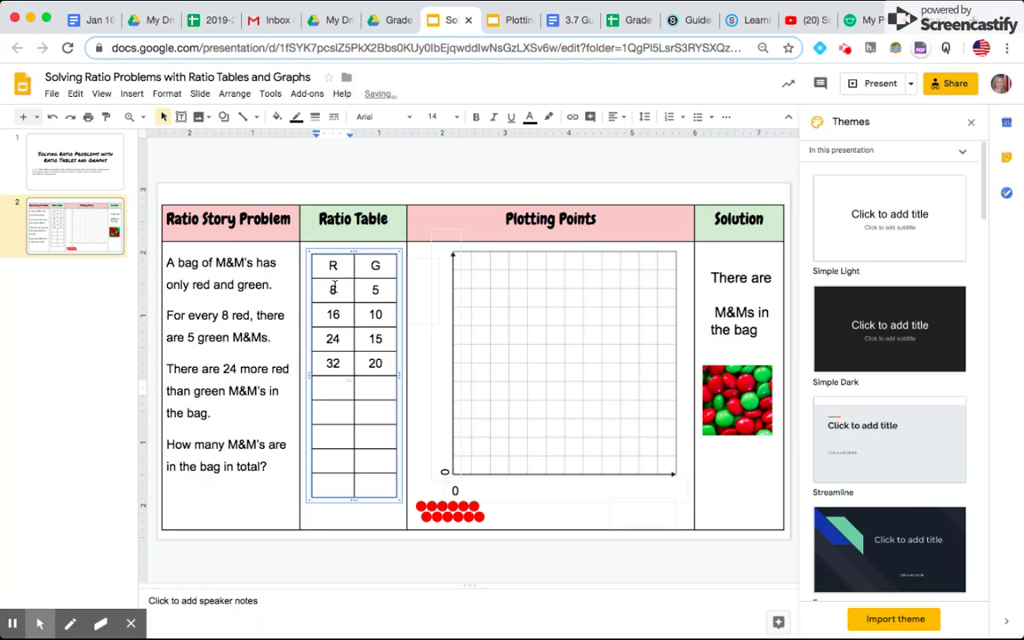
# - Continue the ratio table with a row of 40 and 25 and a row of 48 and 30
pyautogui.write('40')
pyautogui.press('Tab')
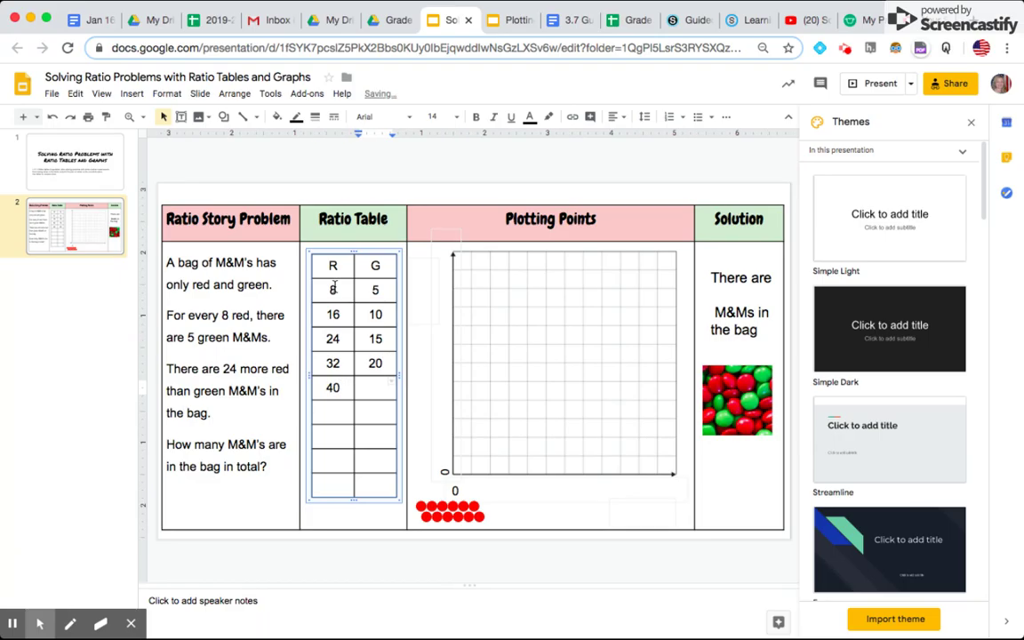
pyautogui.write('25')
pyautogui.press('Down')
pyautogui.press('Left')
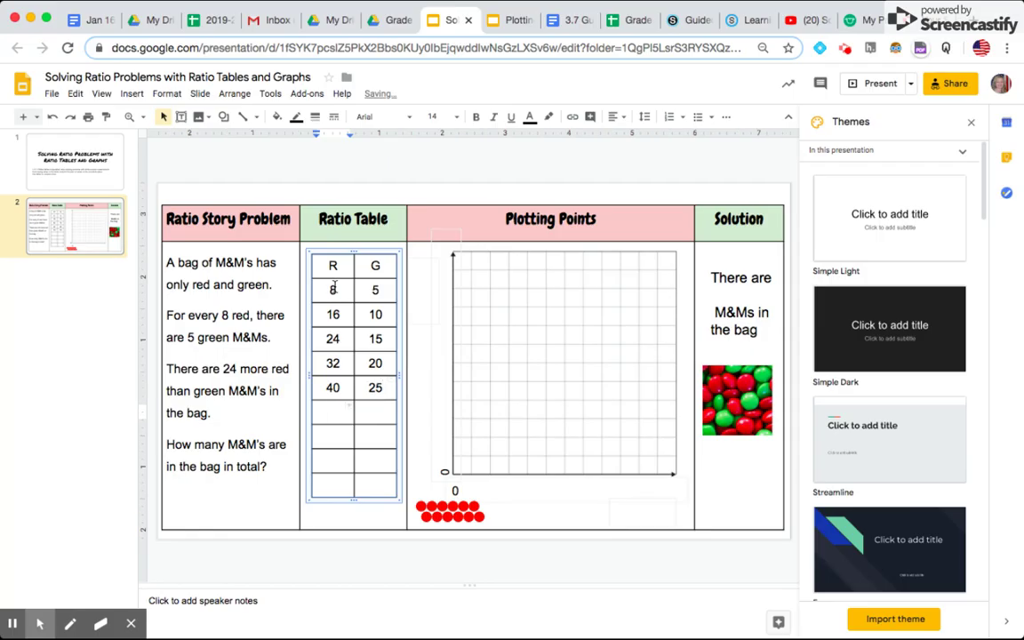
pyautogui.write('48')
pyautogui.press('Tab')
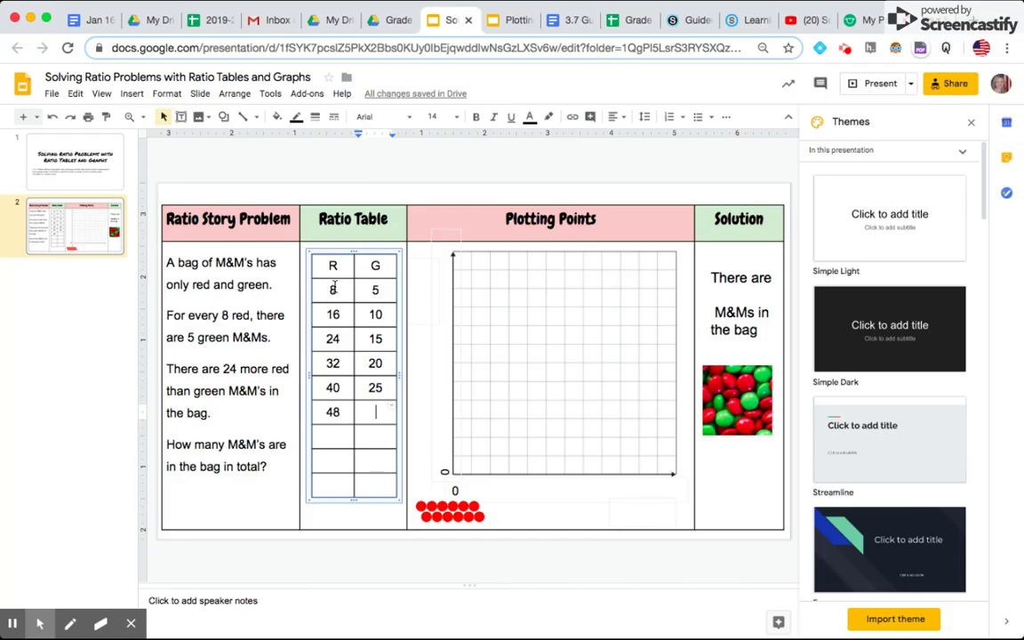
pyautogui.write('30')
pyautogui.press('Tab')
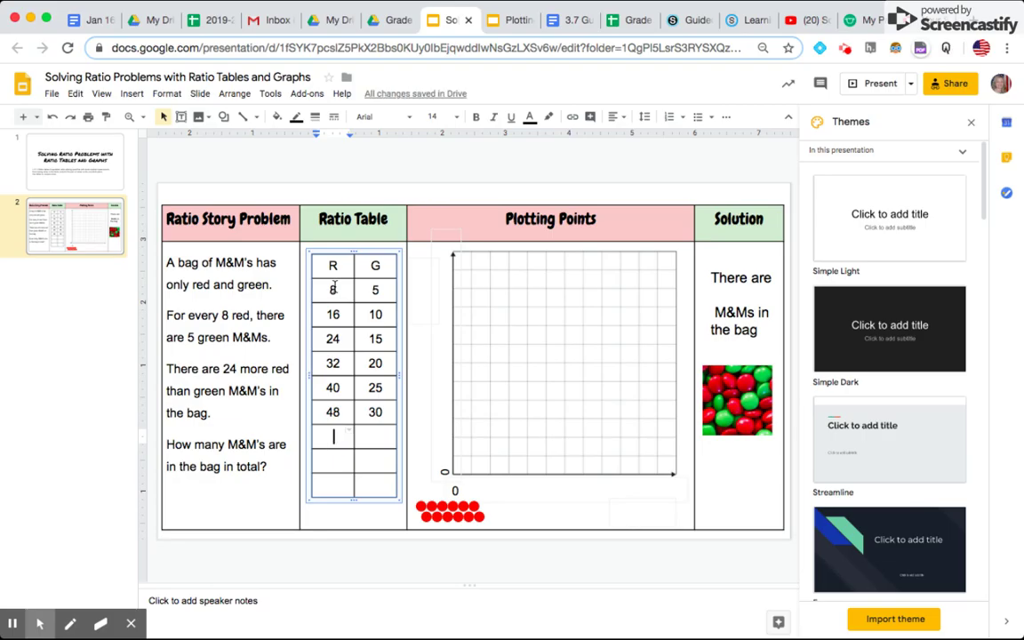
# - Add the equivalent ratios 56 to 35 and 64 to 40 in the next two table rows
pyautogui.write('56')
pyautogui.press('Tab')
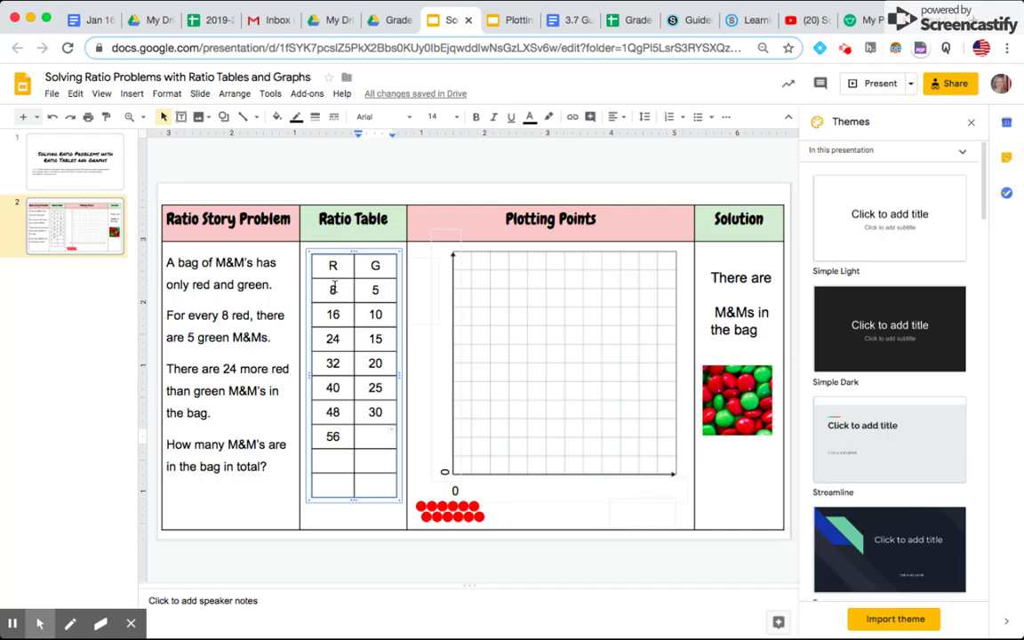
pyautogui.write('35')
pyautogui.press('Down')
pyautogui.hotkey('shift', 'Tab')
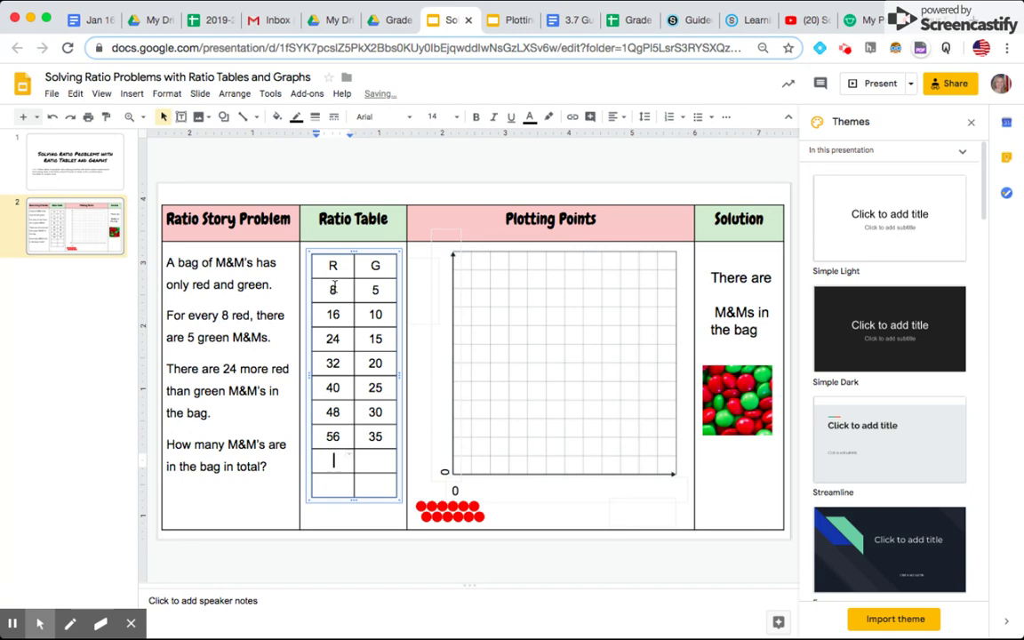
pyautogui.write('64')
pyautogui.press('Tab')
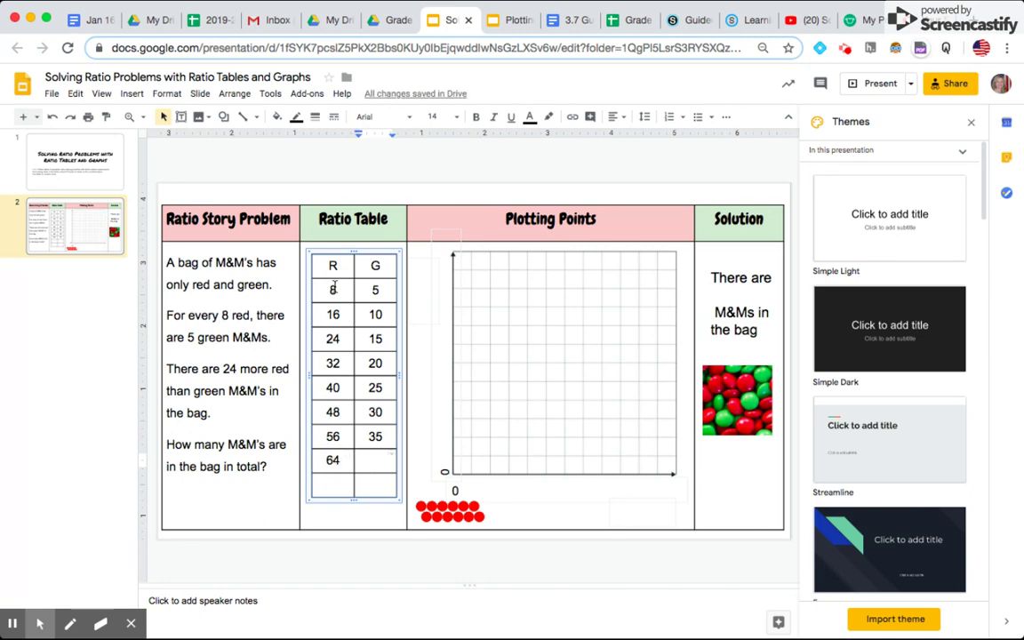
pyautogui.write('40')
pyautogui.press('Down')
pyautogui.hotkey('shift', 'Tab')
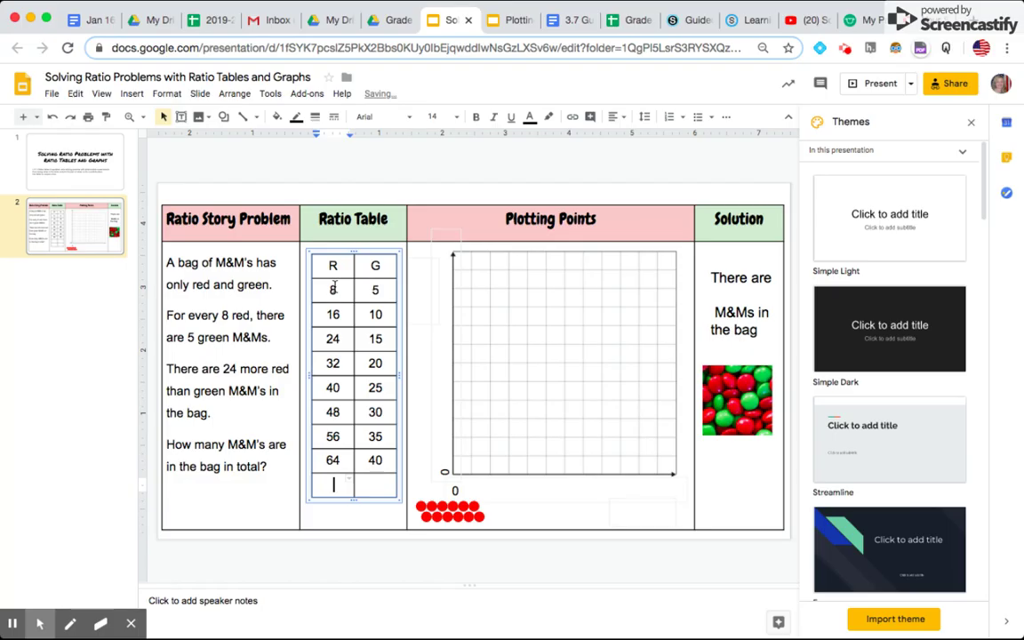
# - Complete the last row of the ratio table with 72 and 45
pyautogui.write('72')
pyautogui.press('Tab')
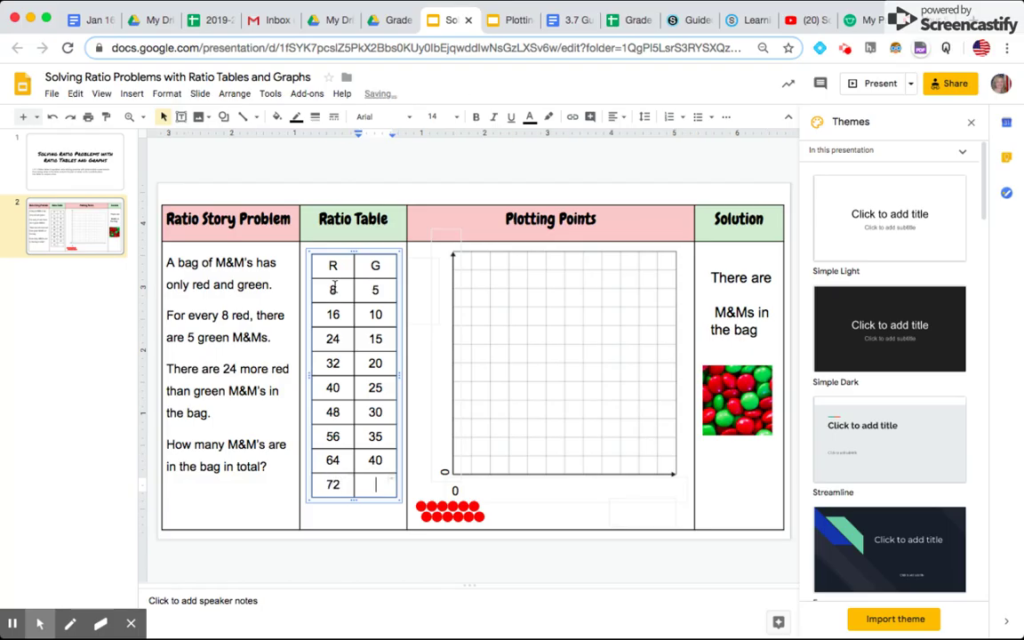
pyautogui.write('45')
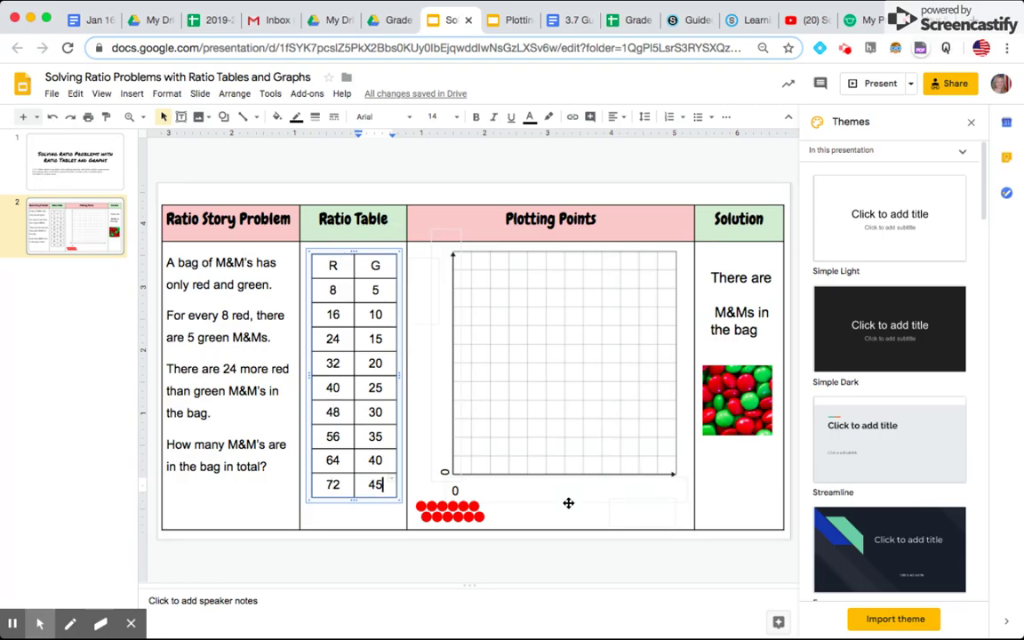
# - Label the graph's horizontal axis Red and number it after 0 in steps of 8, from 8 to 80
pyautogui.click(639, 520)
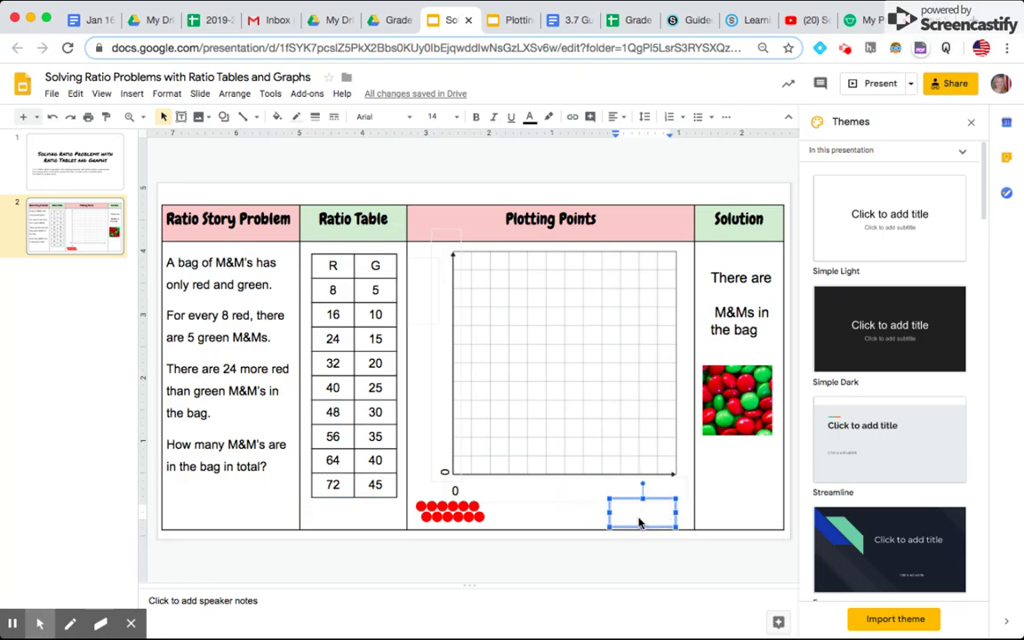
pyautogui.write('Red')
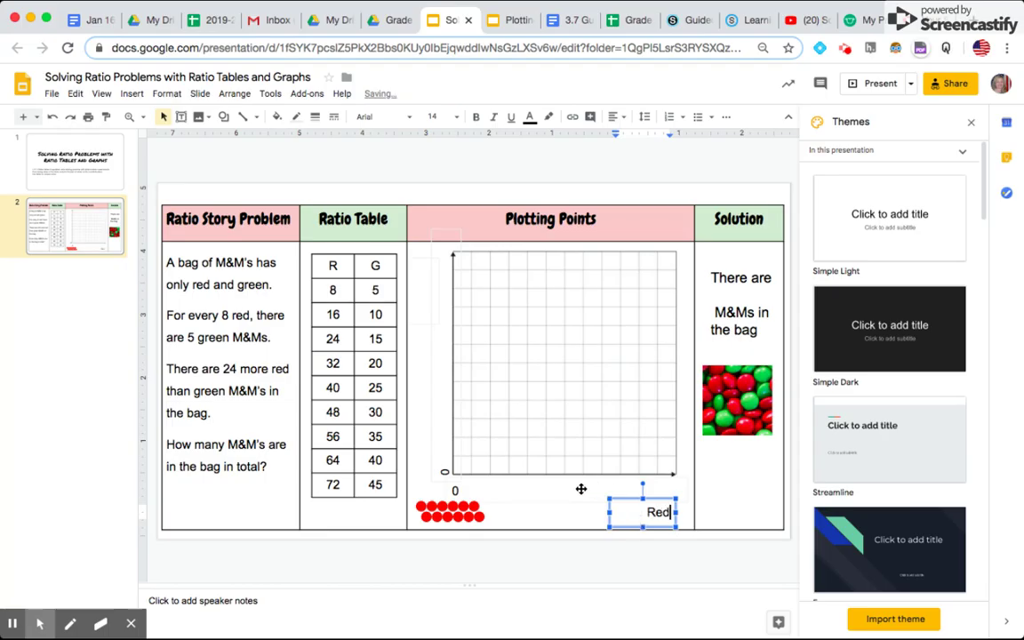
pyautogui.click(579, 491)
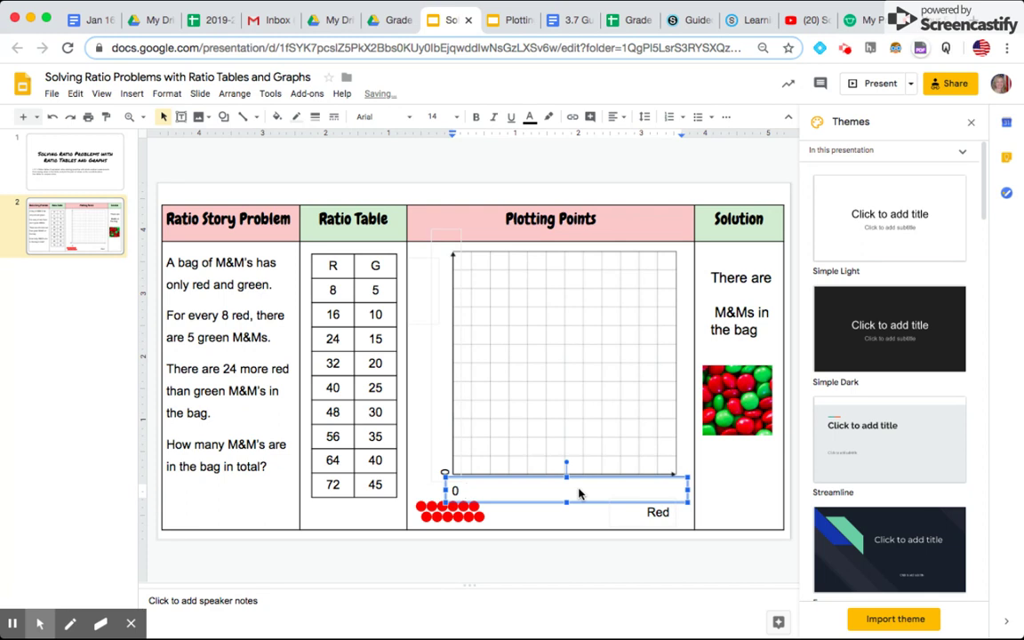
pyautogui.write('8   16 24 32  40  4')
pyautogui.write('8')
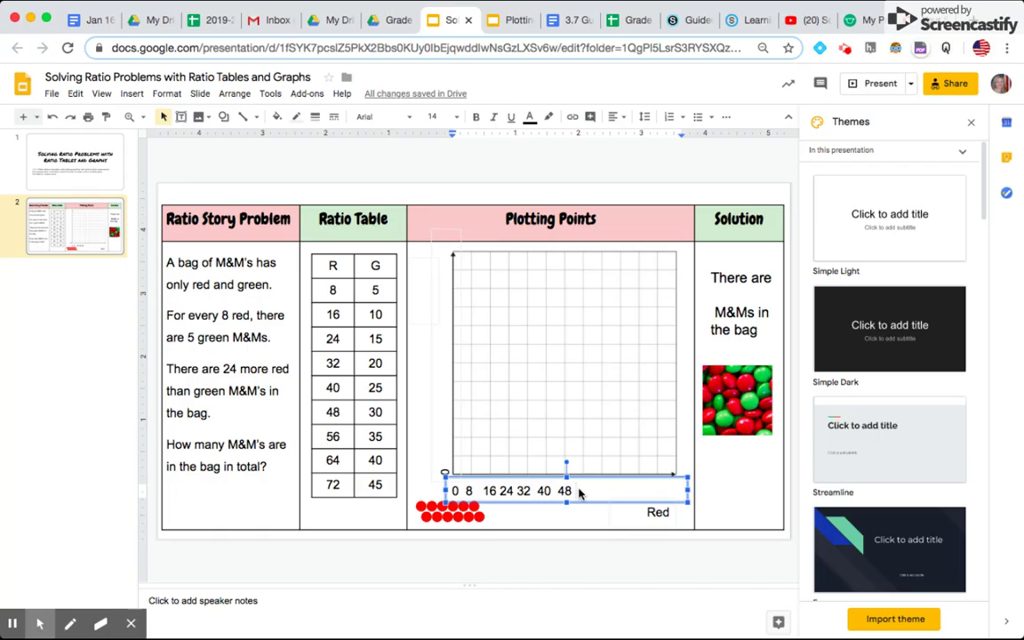
pyautogui.write(' 56')
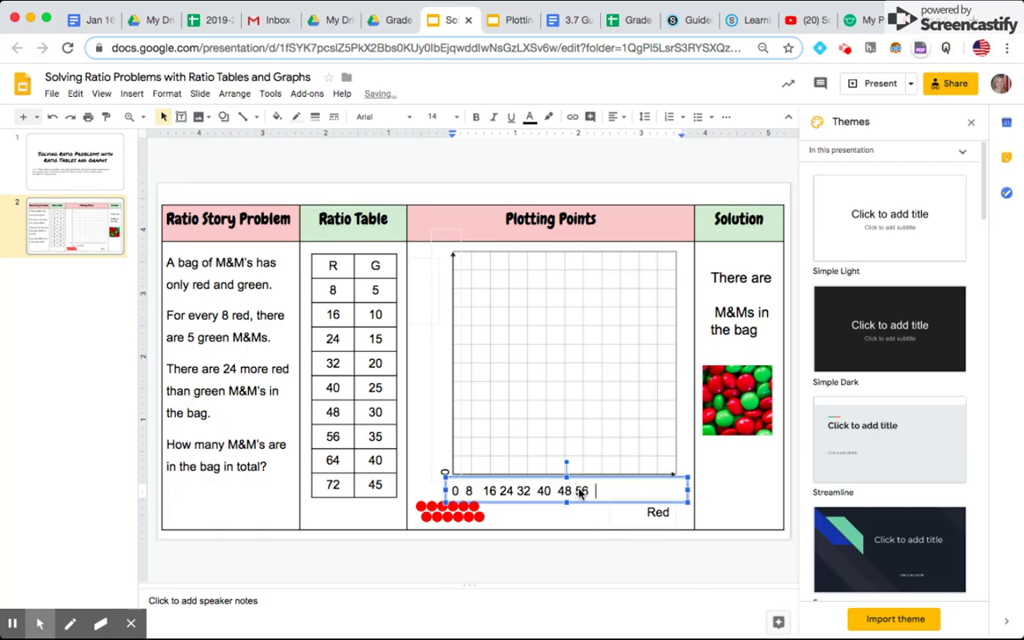
pyautogui.write(' 64 72')
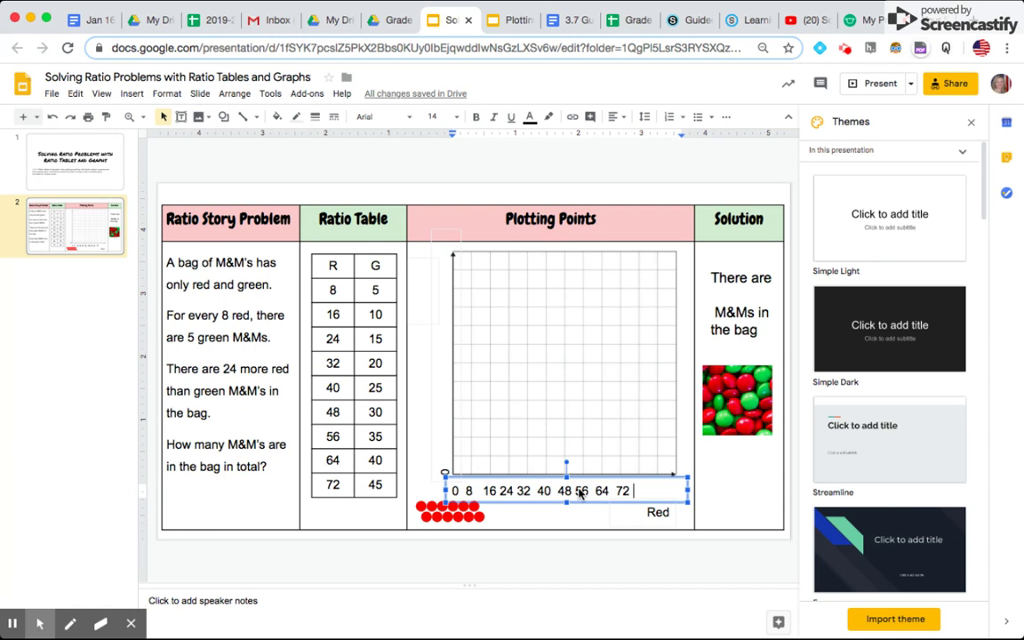
pyautogui.write(' 80')
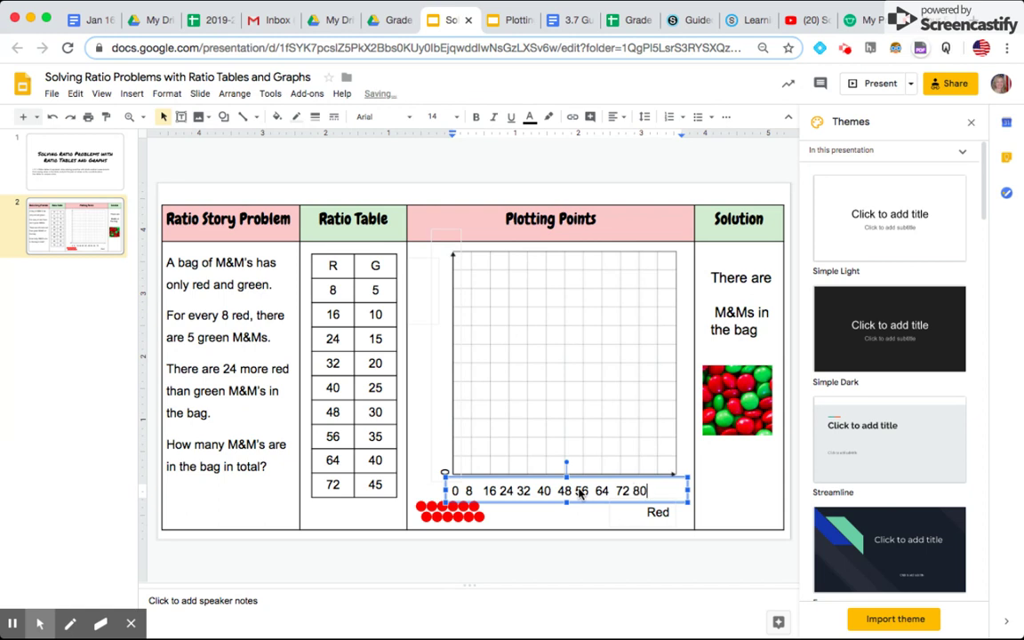
# - Label the graph's vertical axis Green in the rotated text box beside it
pyautogui.click(442, 459)
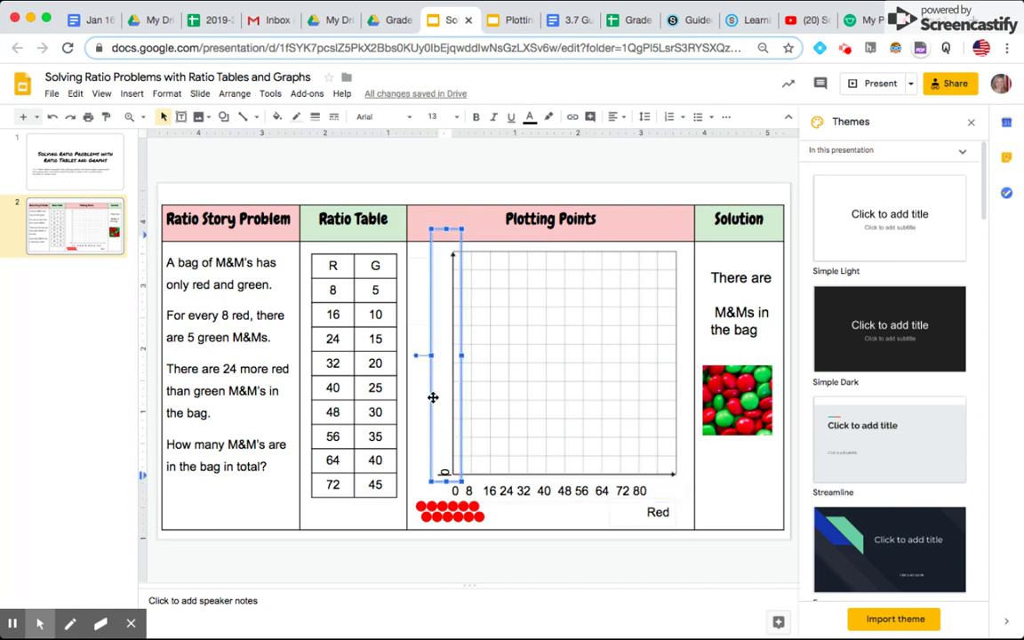
pyautogui.click(415, 317)
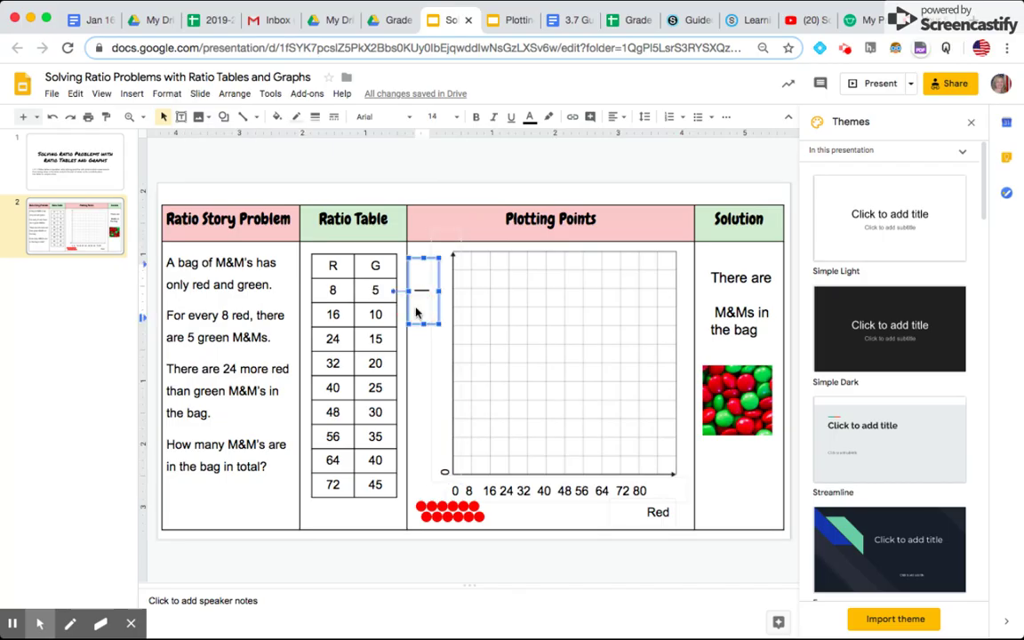
pyautogui.write('Green')
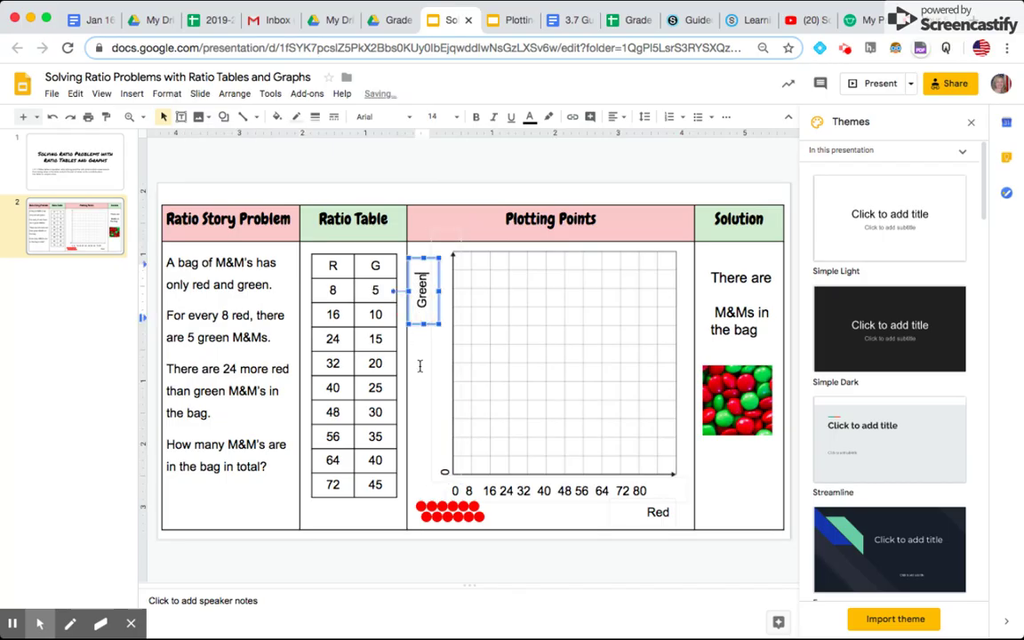
# - Number the graph's vertical axis after 0 in steps of 5, from 5 to 50
pyautogui.click(444, 453)
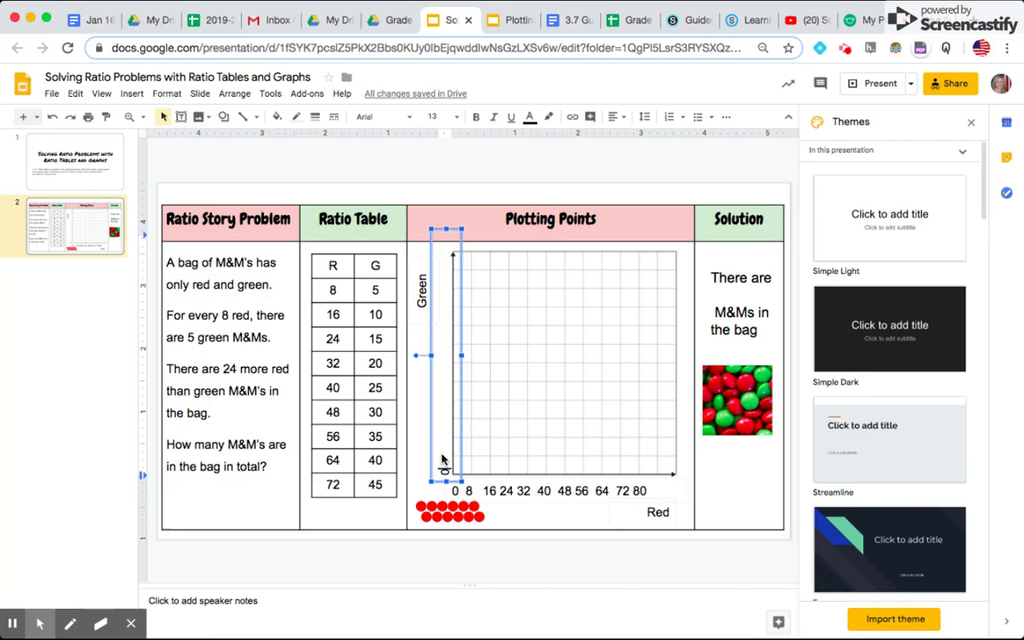
pyautogui.write('5')
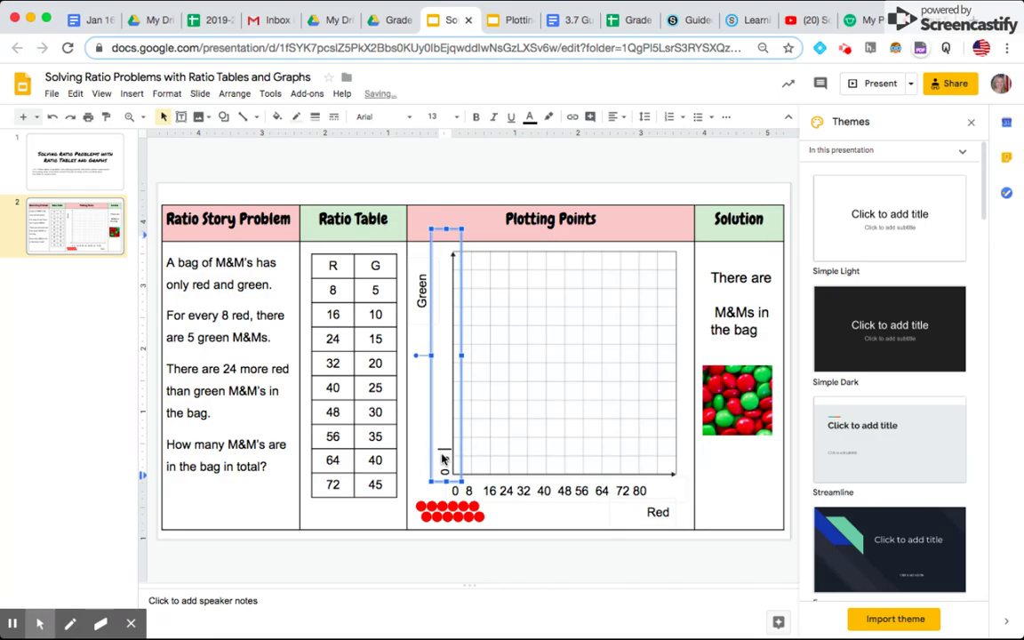
pyautogui.write(' 10 15')
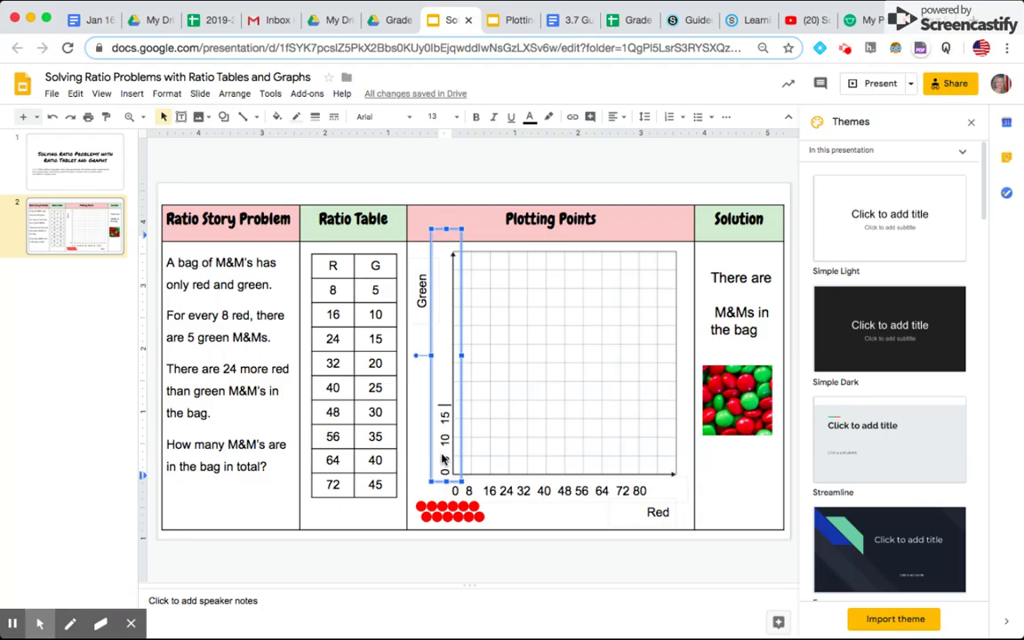
pyautogui.write(' 20')
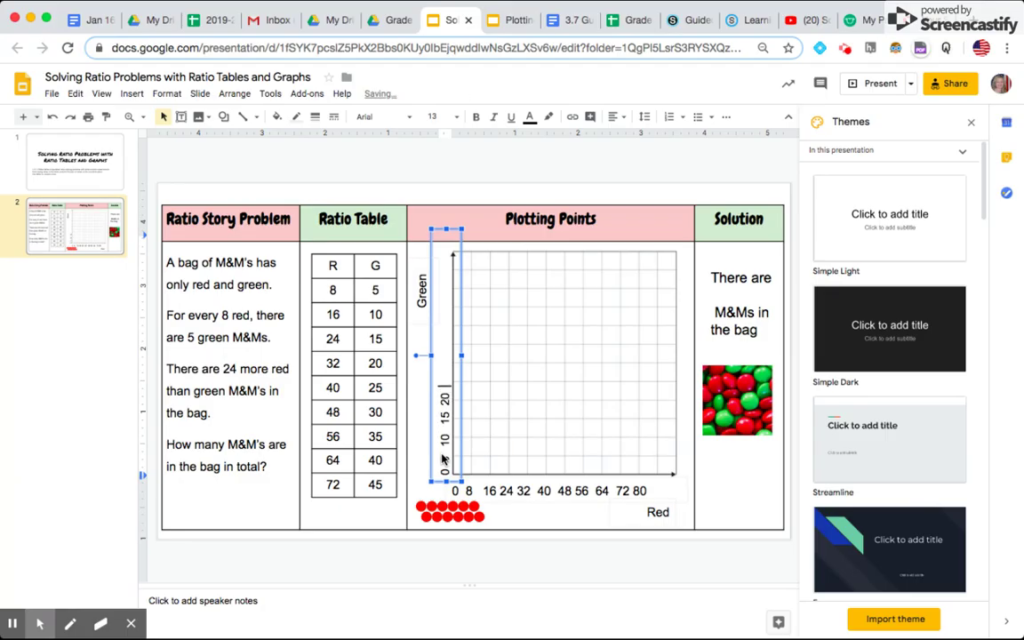
pyautogui.write(' 25 30 35 40 45 50')
pyautogui.click(562, 514)
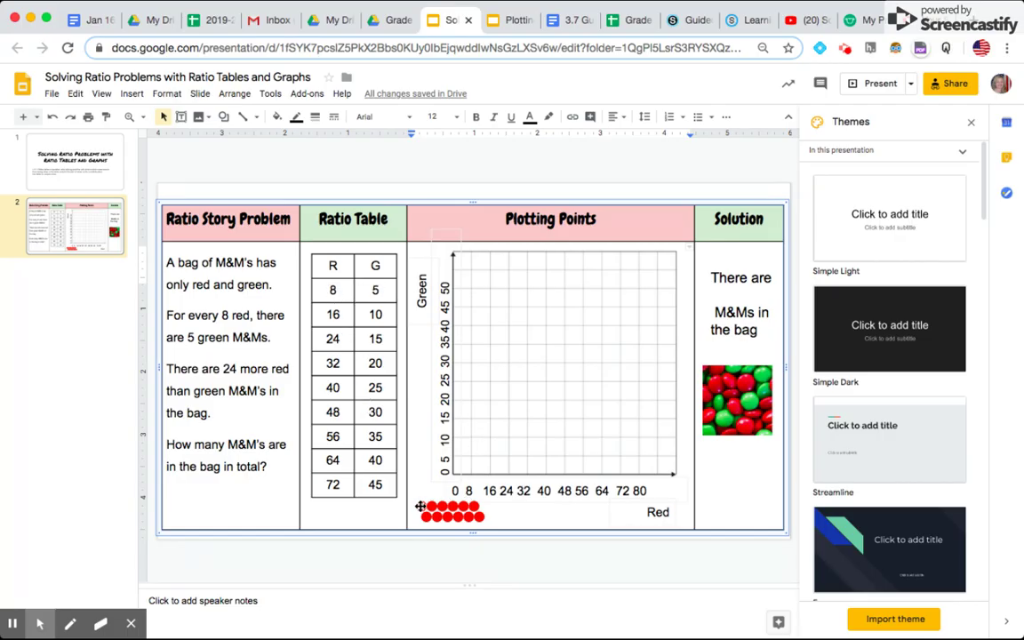
# - Plot the first four ratios on the graph with red dots at (8, 5), (16, 10), (24, 15) and (32, 20)
pyautogui.moveTo(421, 506); pyautogui.dragTo(472, 455)
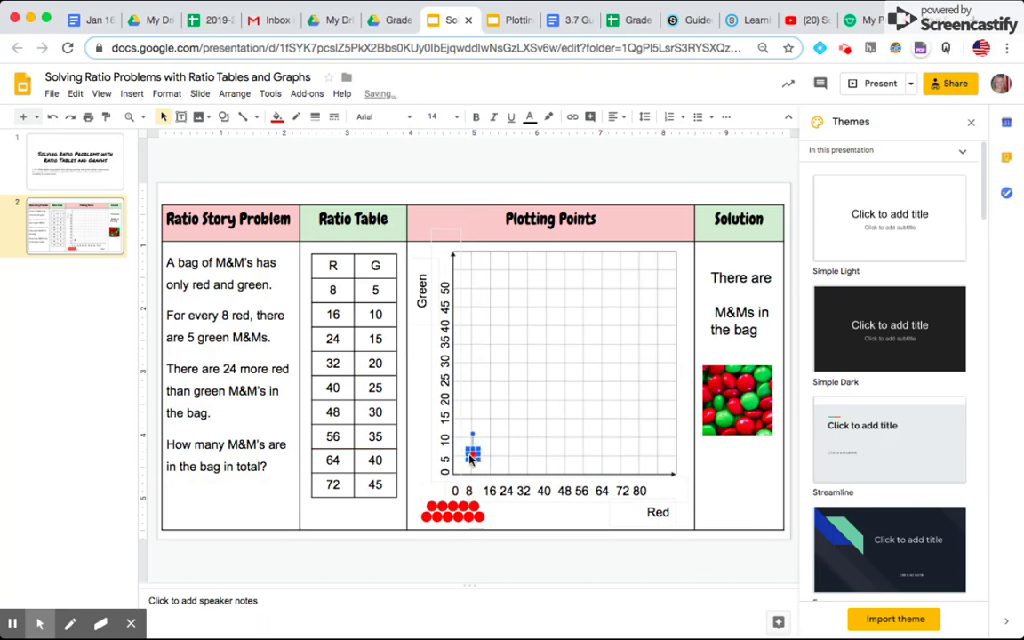
pyautogui.moveTo(432, 506); pyautogui.dragTo(489, 439)
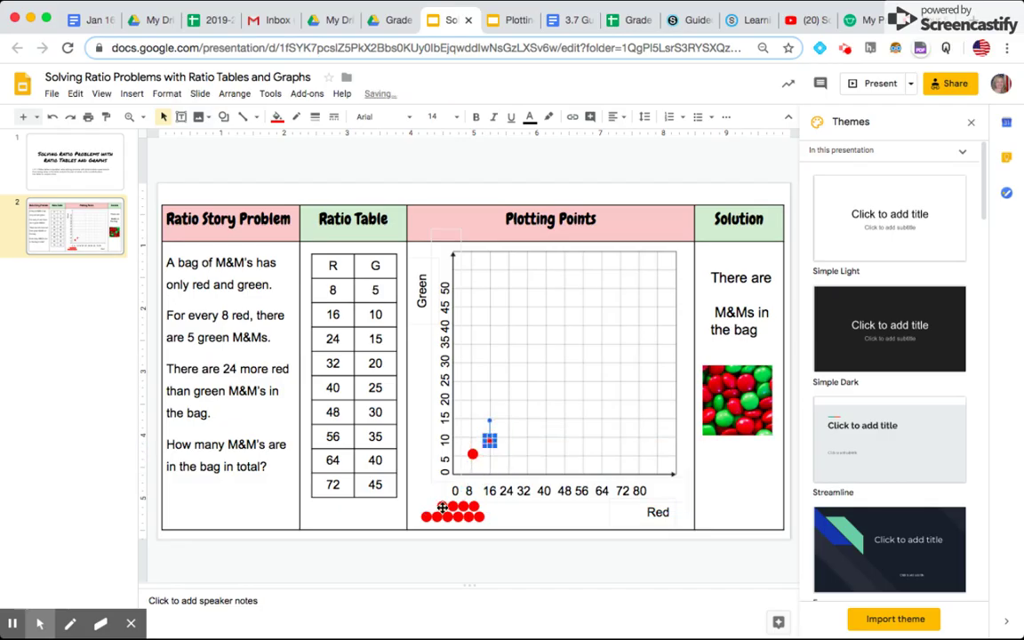
pyautogui.moveTo(442, 507); pyautogui.dragTo(508, 421)
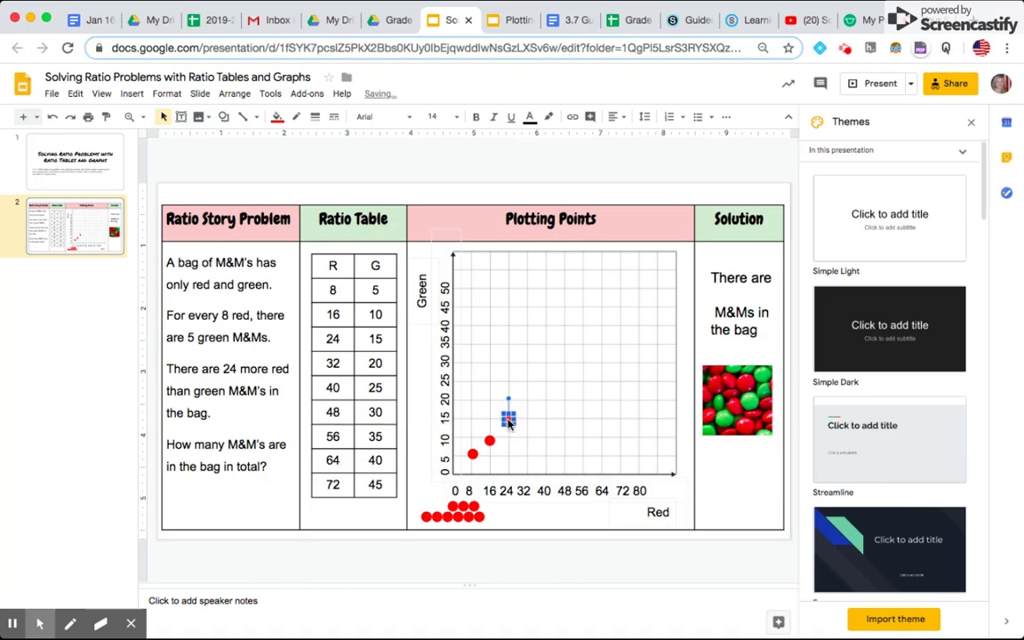
pyautogui.rightClick(453, 505)
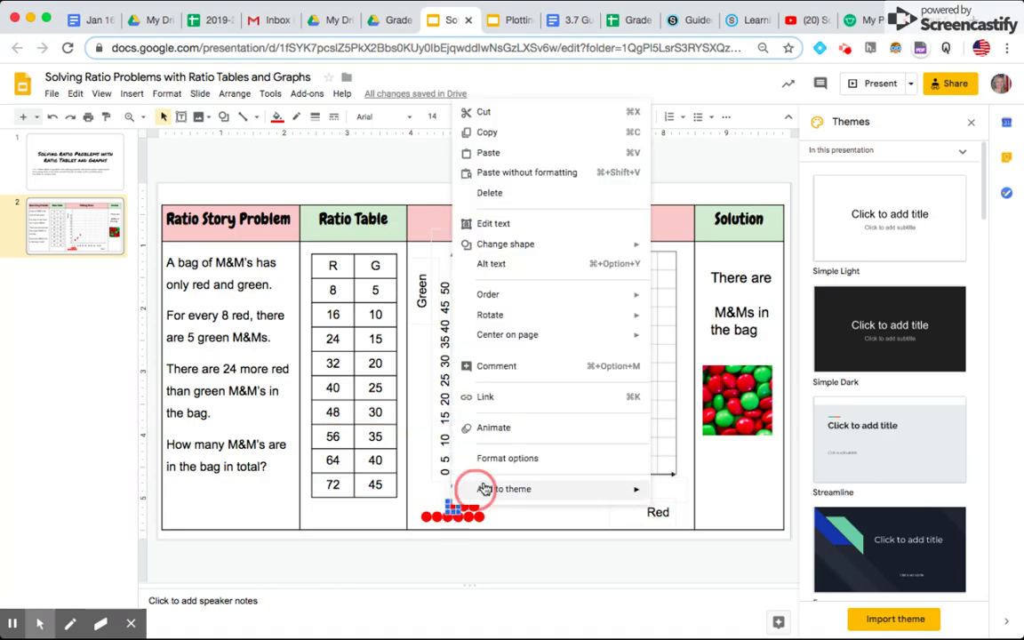
pyautogui.click(428, 483)
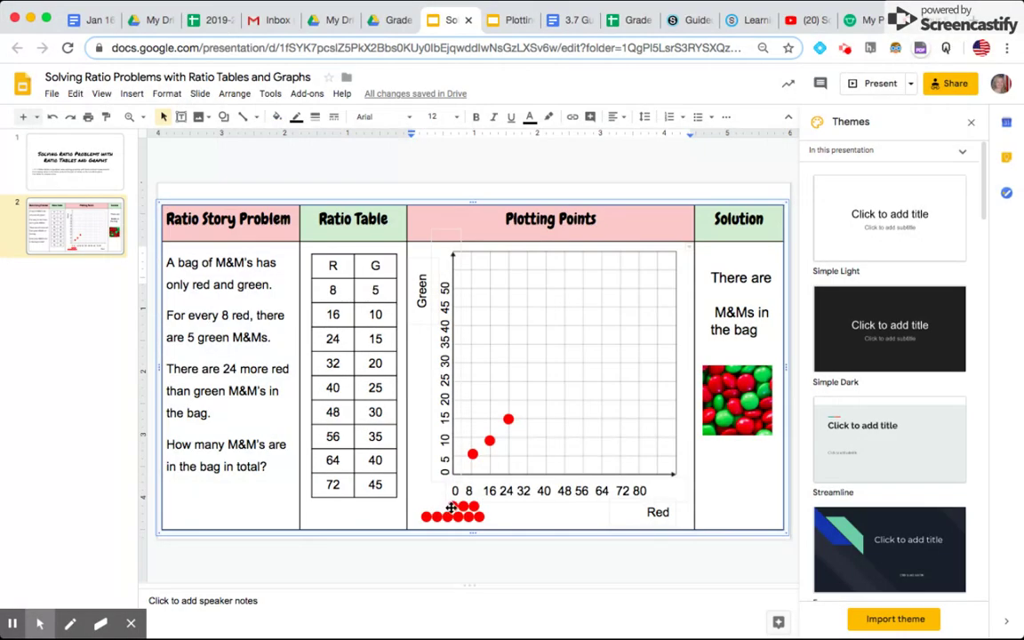
pyautogui.moveTo(452, 507); pyautogui.dragTo(528, 401)
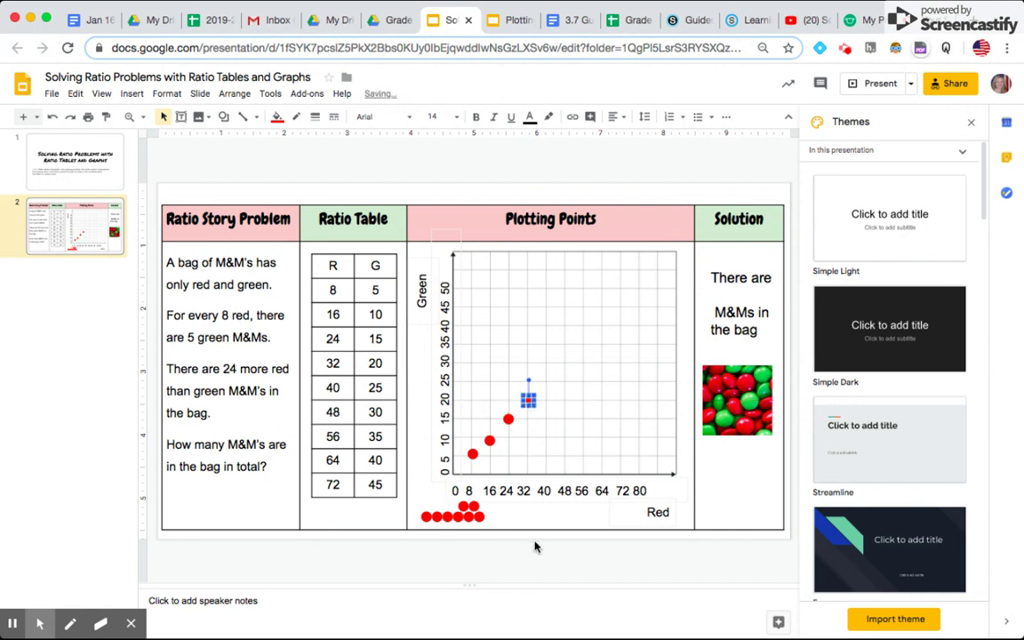
pyautogui.click(522, 515)
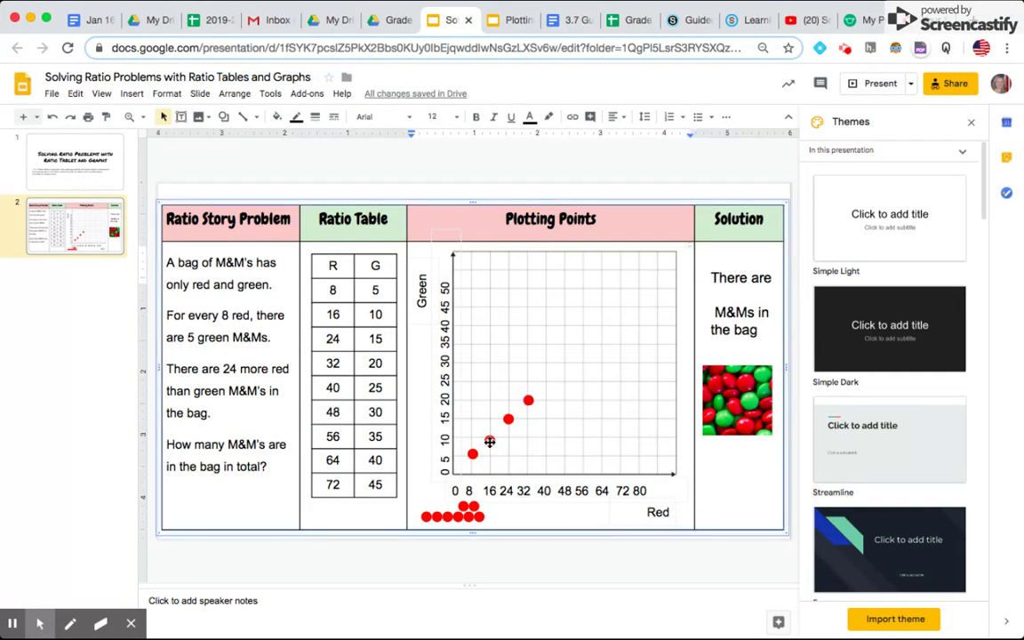
pyautogui.click(489, 439)
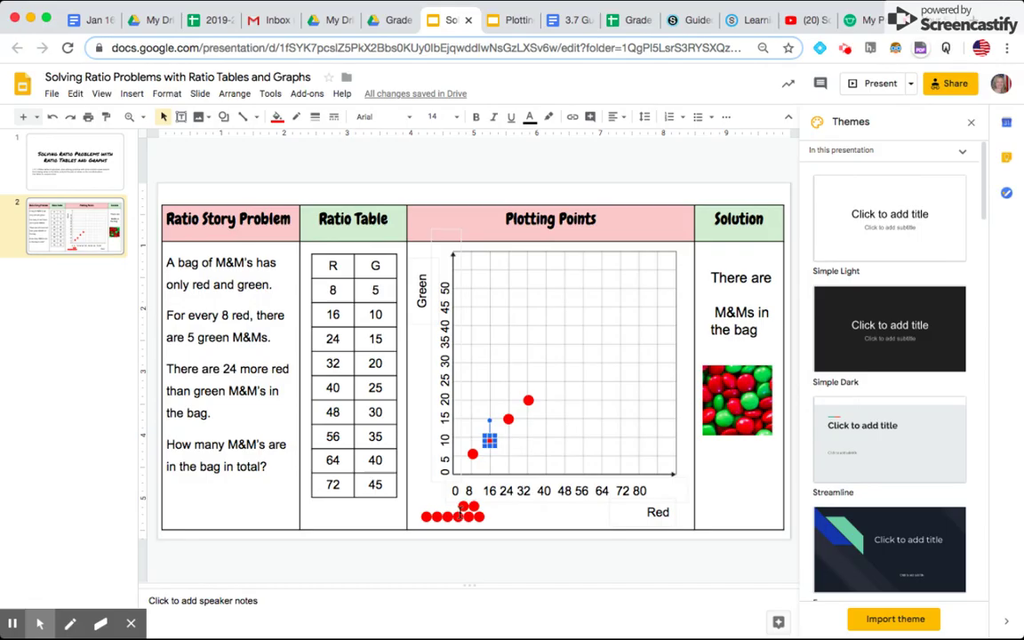
# - Place red dots on the graph at (40, 25), (48, 30), (56, 35), (64, 40), (72, 45) and (80, 50)
pyautogui.moveTo(464, 506); pyautogui.dragTo(545, 382)
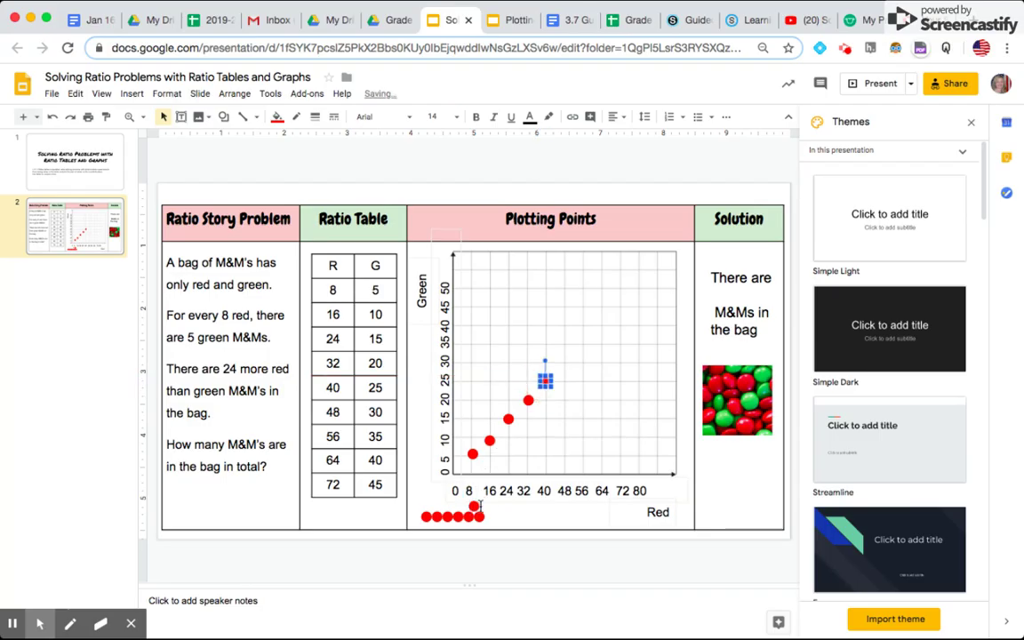
pyautogui.moveTo(475, 507); pyautogui.dragTo(564, 364)
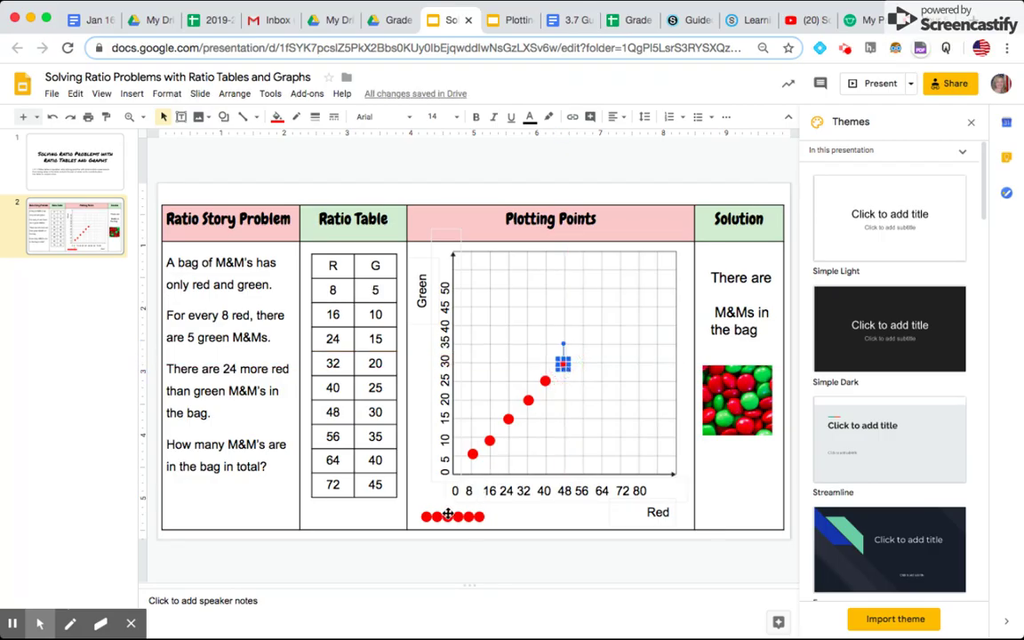
pyautogui.moveTo(427, 517); pyautogui.dragTo(583, 346)
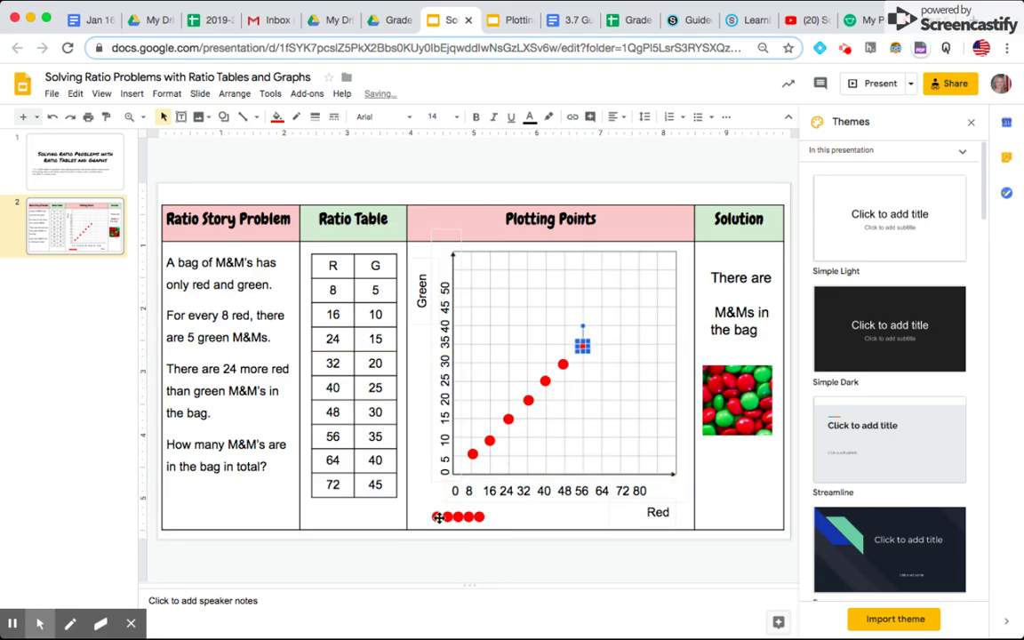
pyautogui.moveTo(435, 517); pyautogui.dragTo(600, 328)
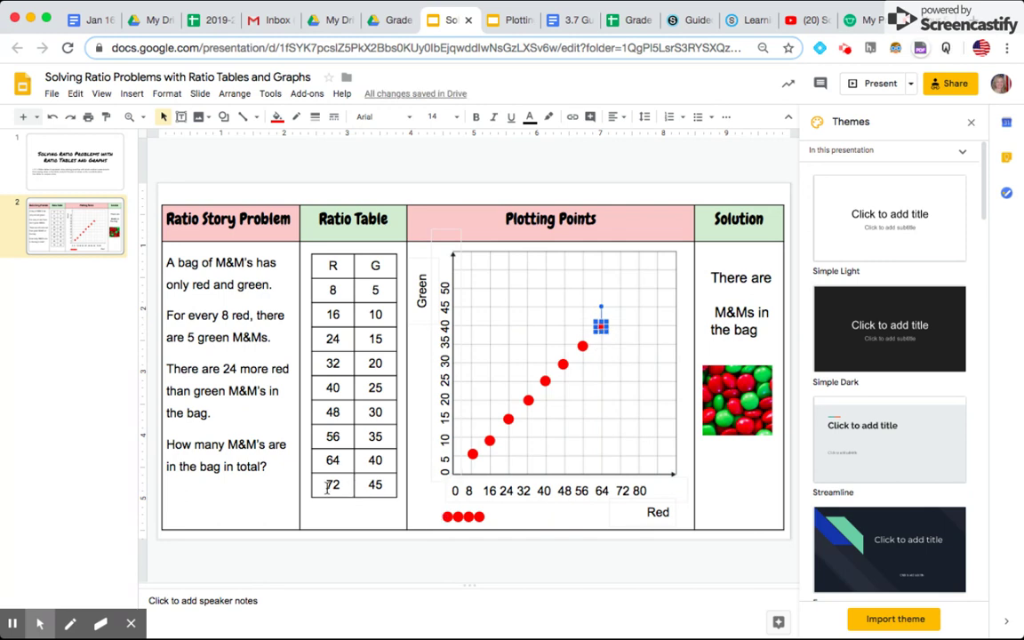
pyautogui.moveTo(447, 516); pyautogui.dragTo(622, 308)
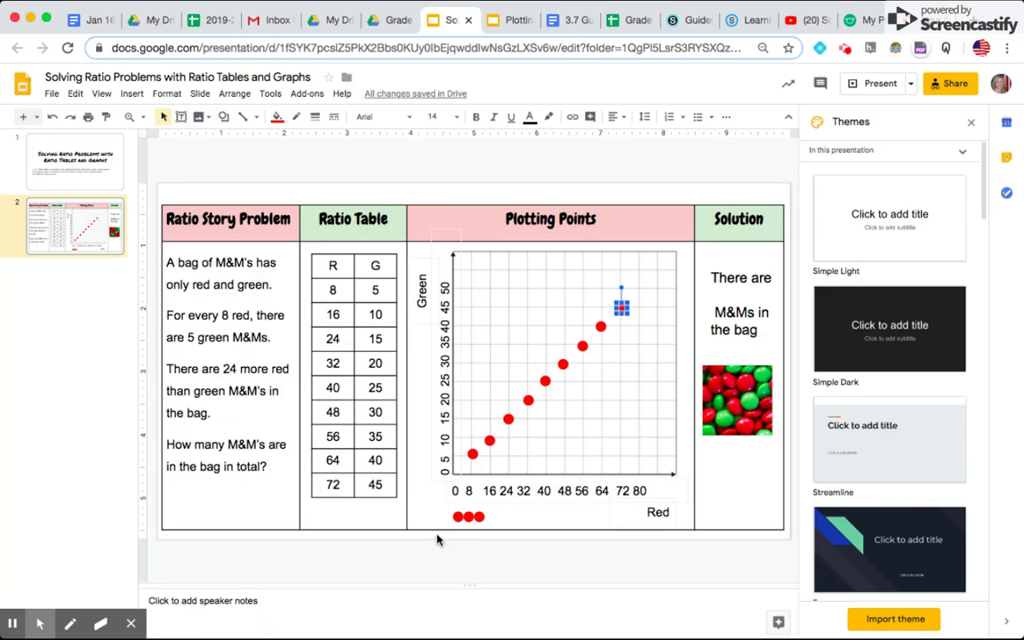
pyautogui.moveTo(458, 516); pyautogui.dragTo(638, 291)
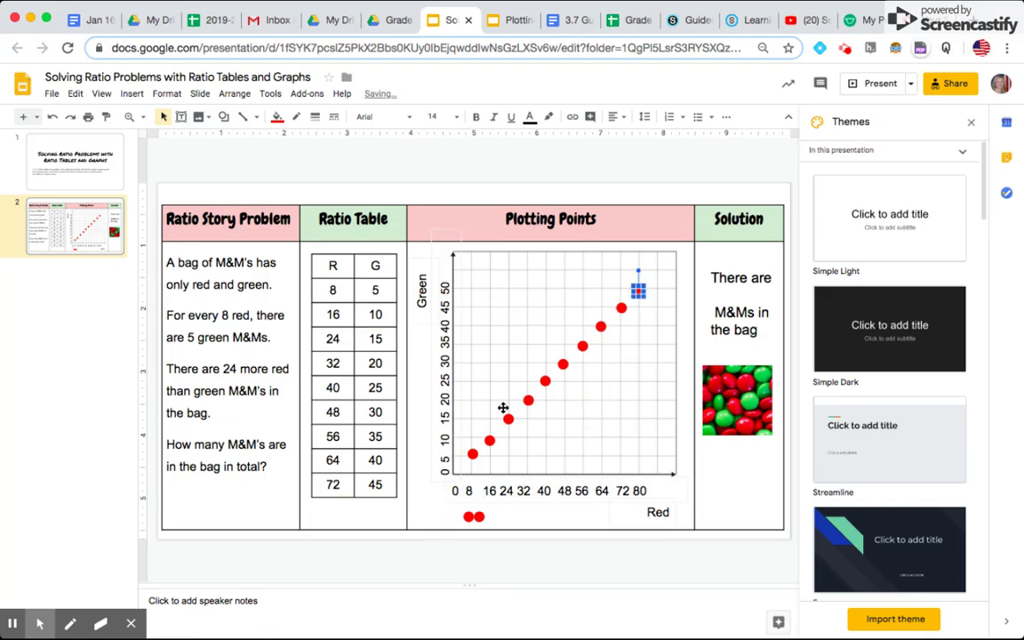
# - Insert a row below the last row of the ratio table and fill it with 80 and 50
pyautogui.click(344, 484)
pyautogui.rightClick(344, 484)
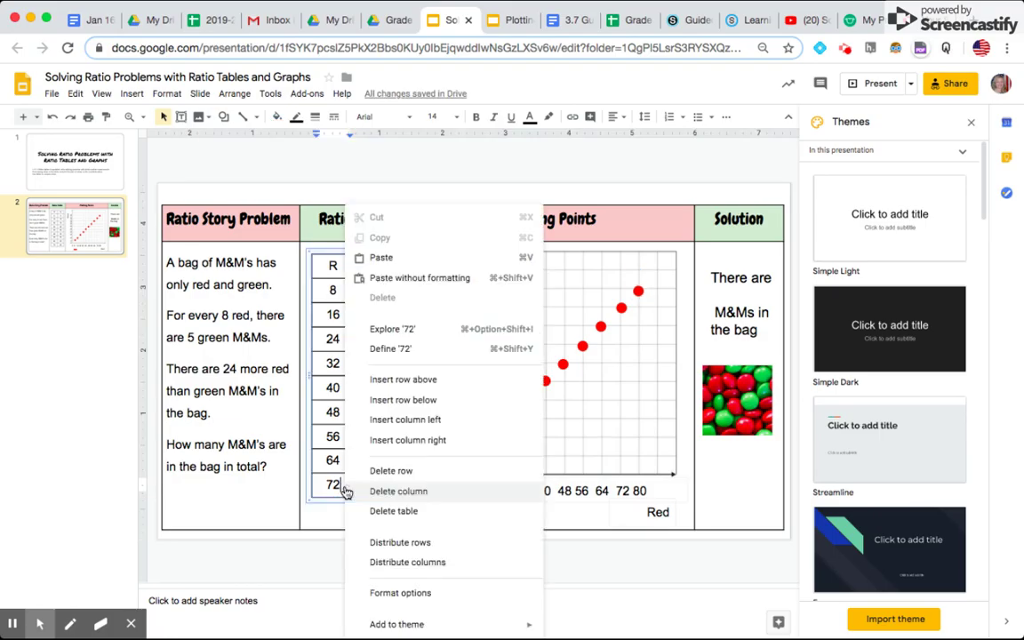
pyautogui.click(391, 402)
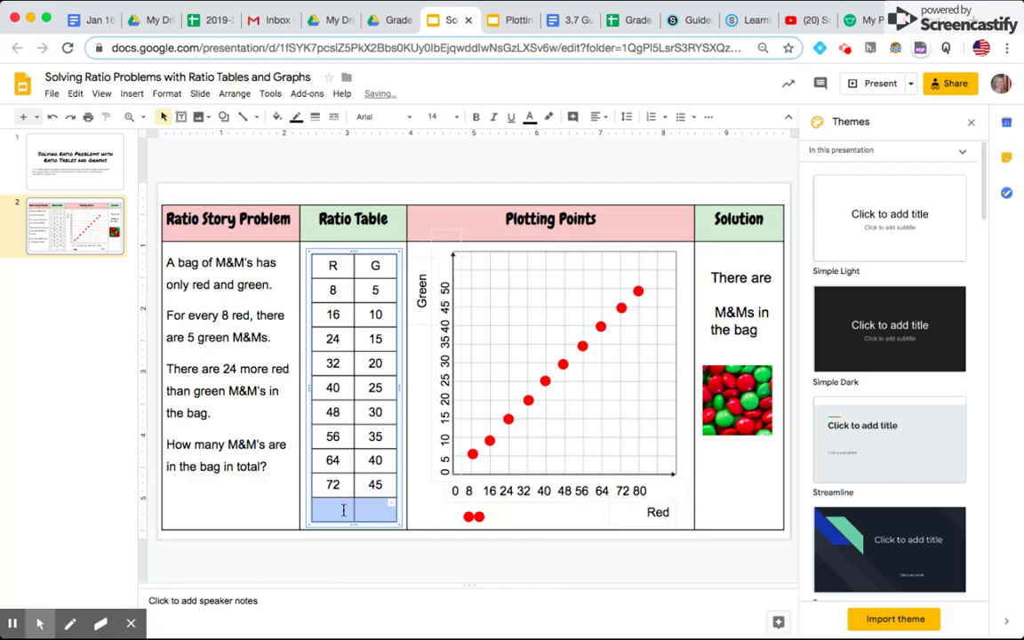
pyautogui.write('80')
pyautogui.press('Tab')
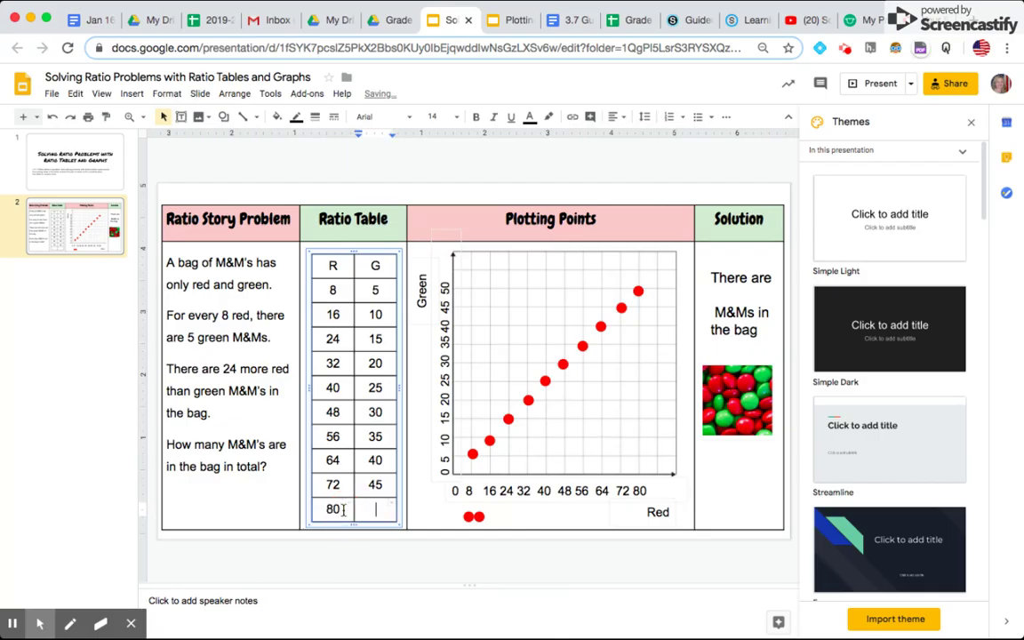
pyautogui.write('50')
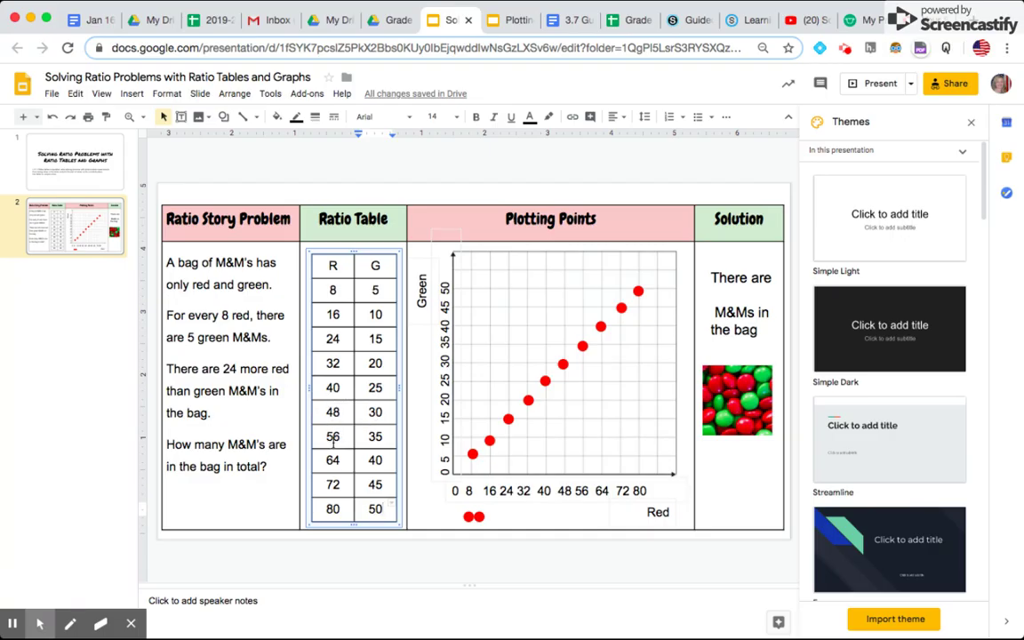
# - Fill the 64 and 40 row of the ratio table with yellow
pyautogui.moveTo(327, 460); pyautogui.dragTo(387, 462)
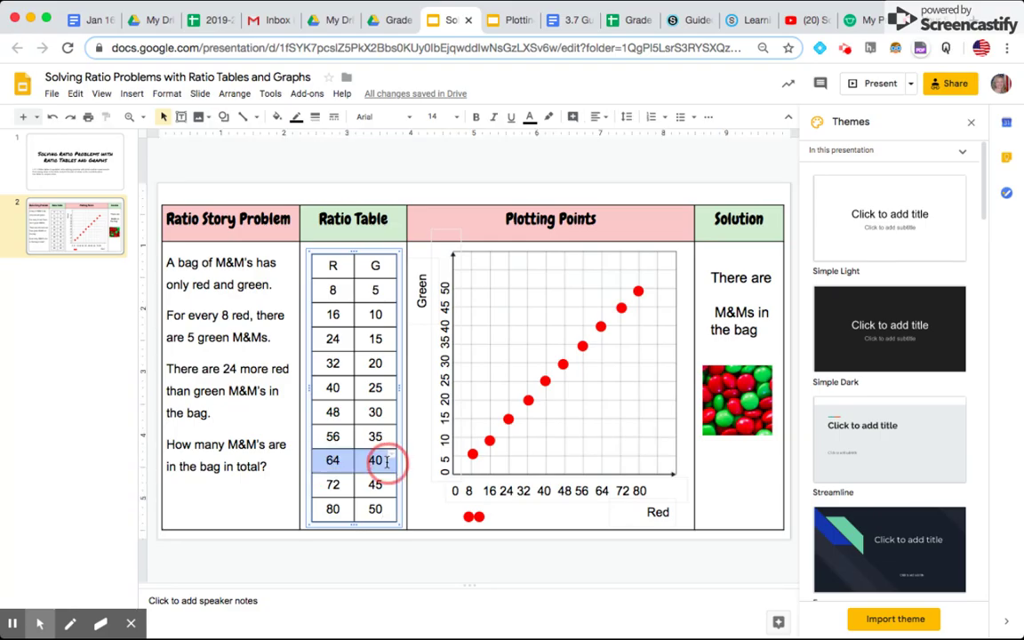
pyautogui.click(277, 116)
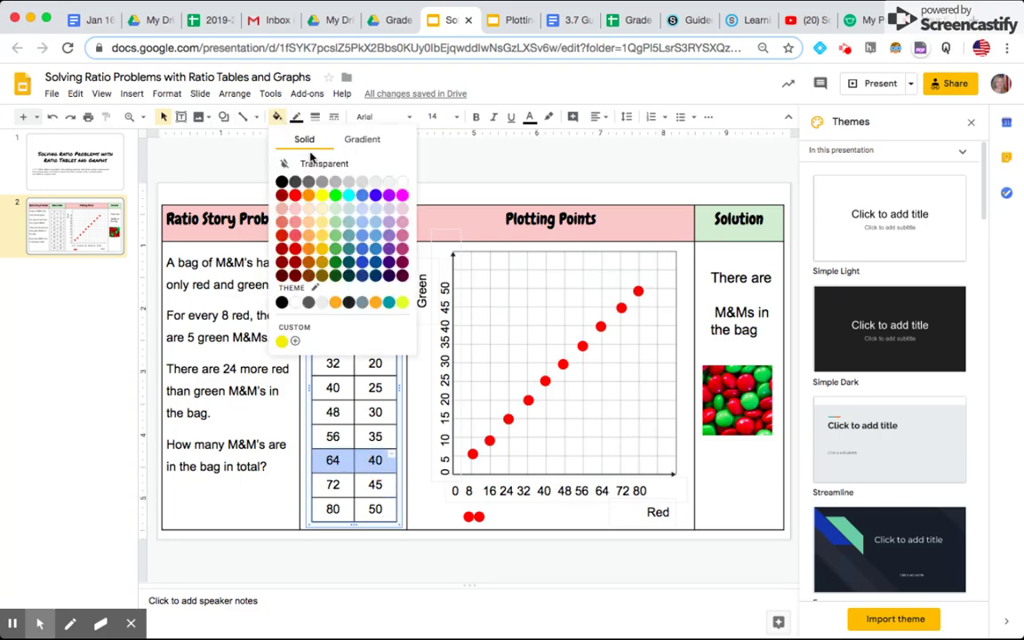
pyautogui.click(335, 234)
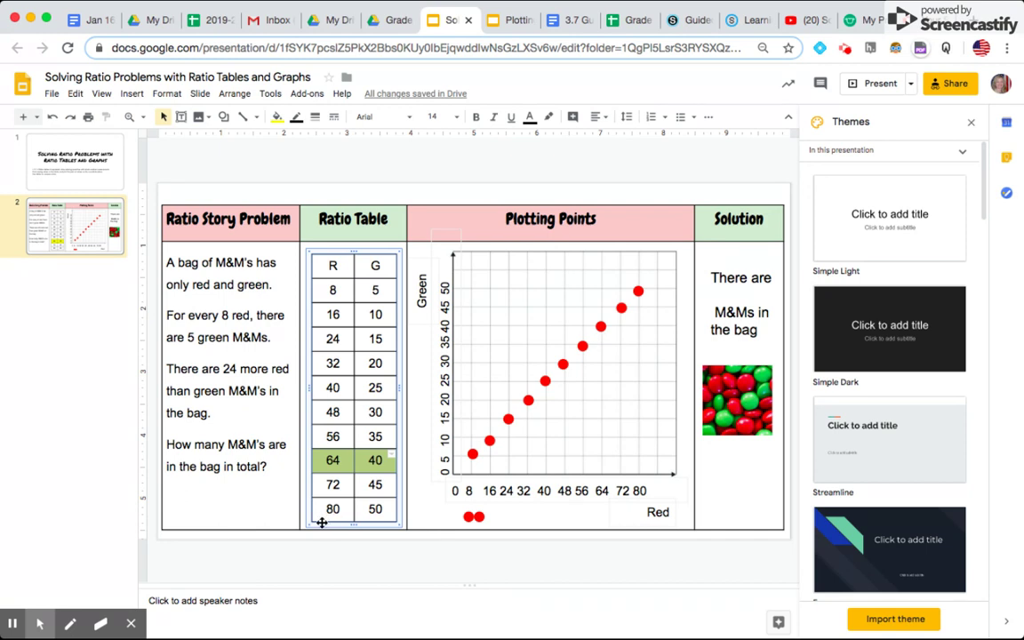
# - Enter 104 in the blank line of the Solution sentence as the total number of M&Ms
pyautogui.click(729, 295)
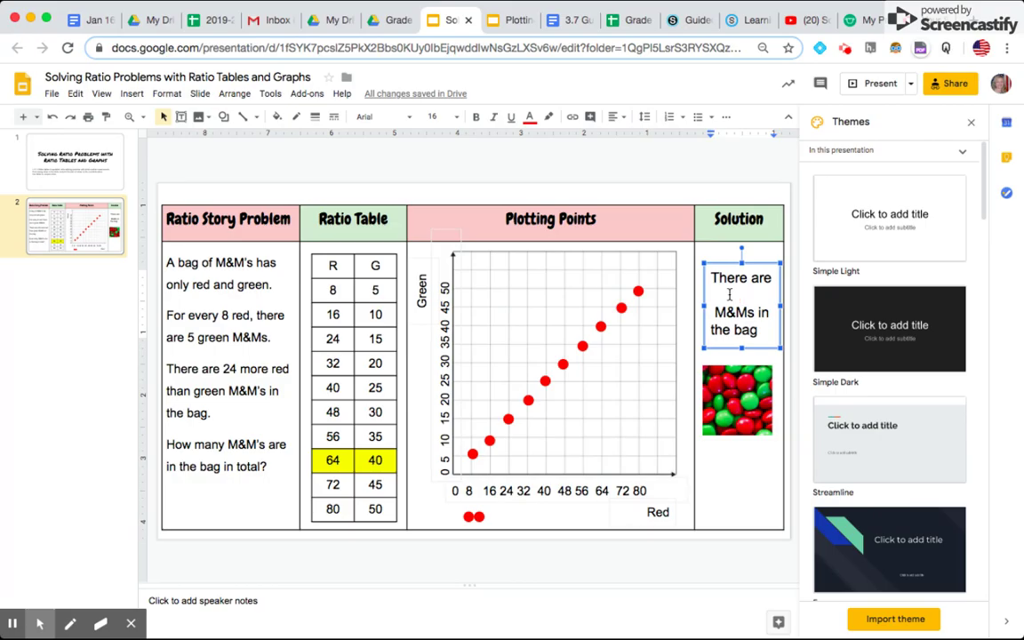
pyautogui.write('104')
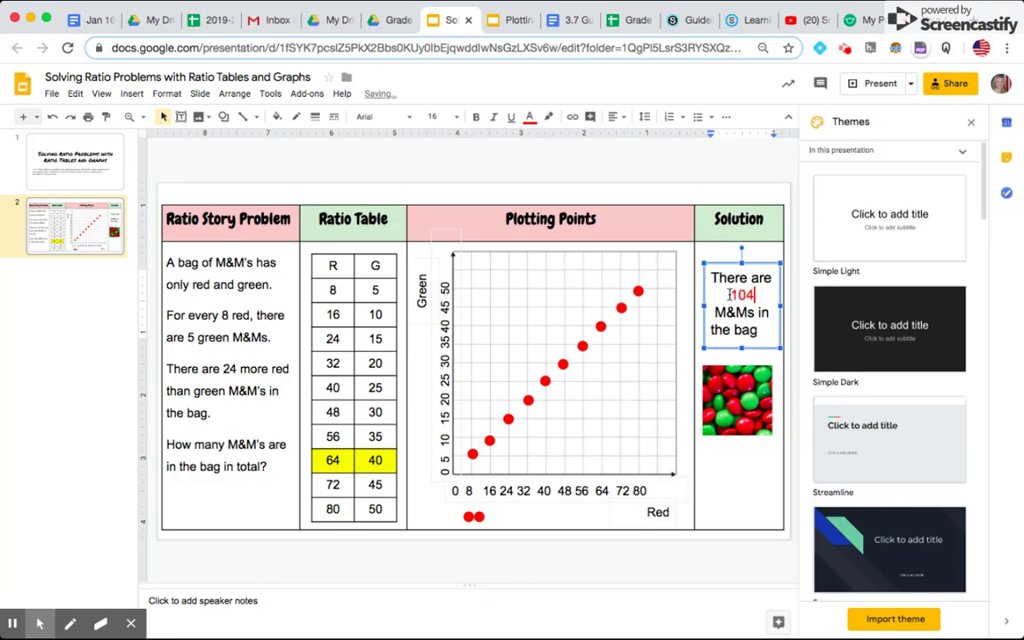